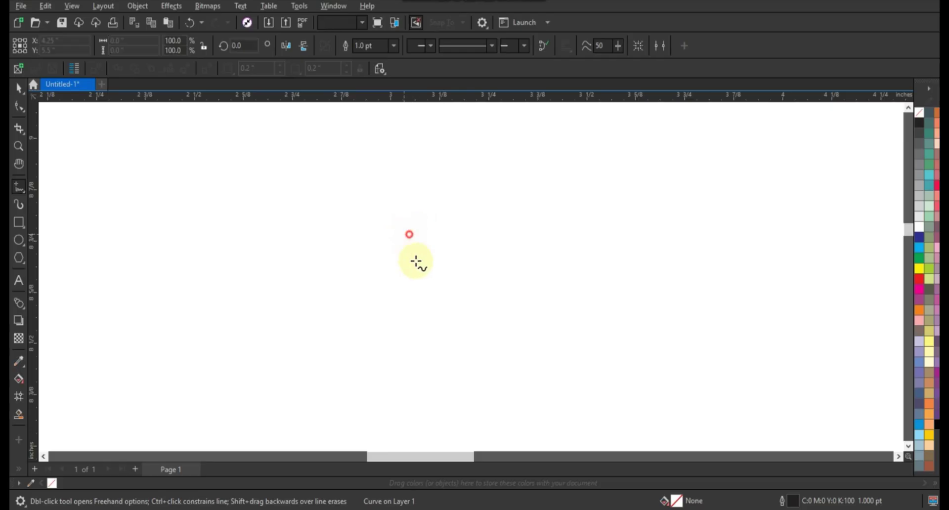
- Set the Freehand outline width to 1.5 pt, discarding the trial stroke
{"action": "left_click_drag", "start_coordinate": [416, 262], "coordinate": [396, 232]}
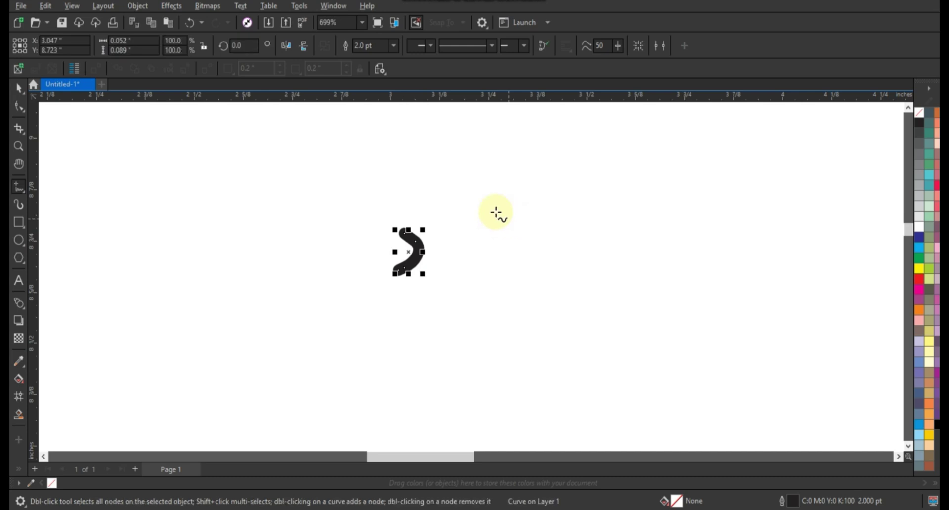
{"action": "key", "text": "ctrl+z"}
{"action": "left_click", "coordinate": [396, 45]}
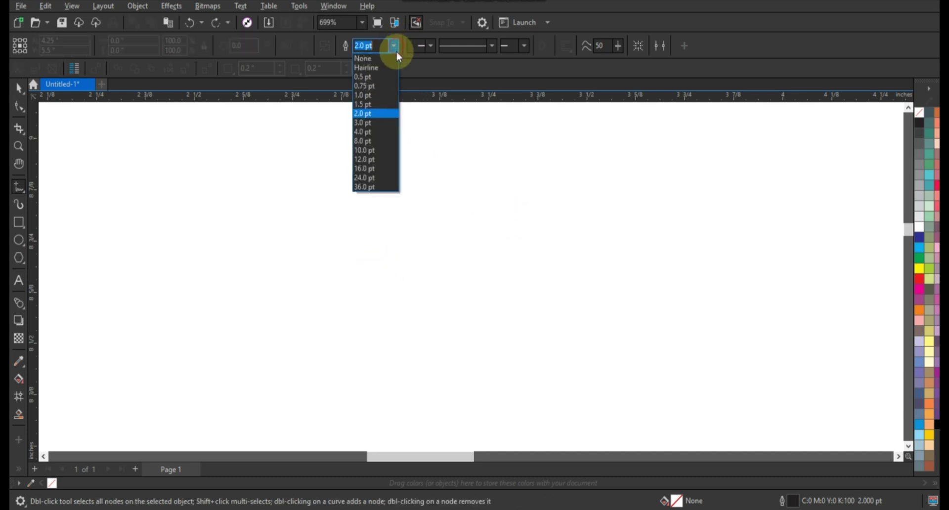
{"action": "left_click", "coordinate": [379, 102]}
{"action": "key", "text": "ctrl+z"}
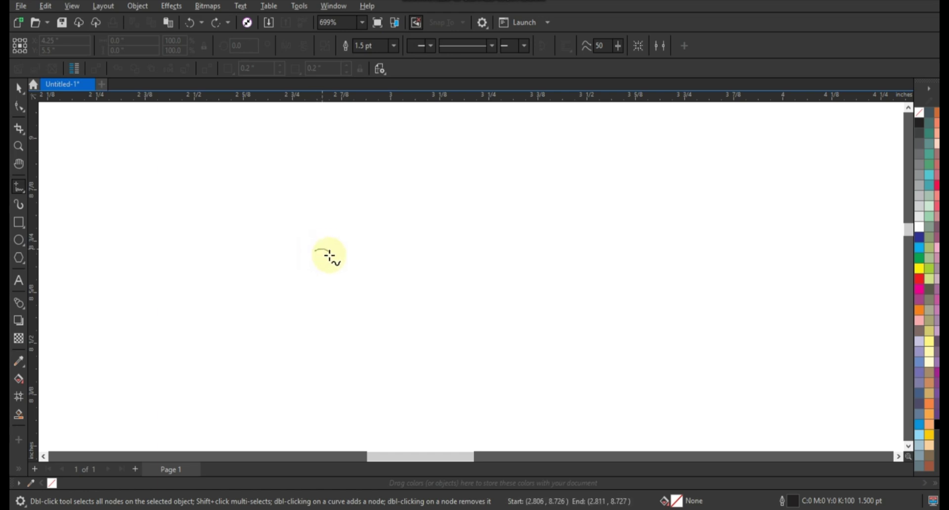
- Draw the first thick wavy and diagonal squiggles, zooming in on them
{"action": "left_click_drag", "start_coordinate": [308, 267], "coordinate": [305, 269]}
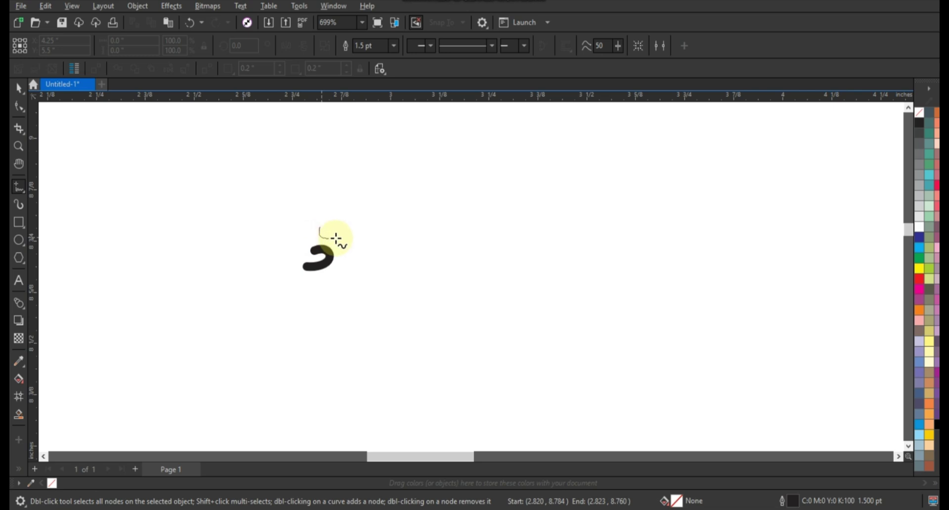
{"action": "left_click_drag", "start_coordinate": [355, 222], "coordinate": [408, 256]}
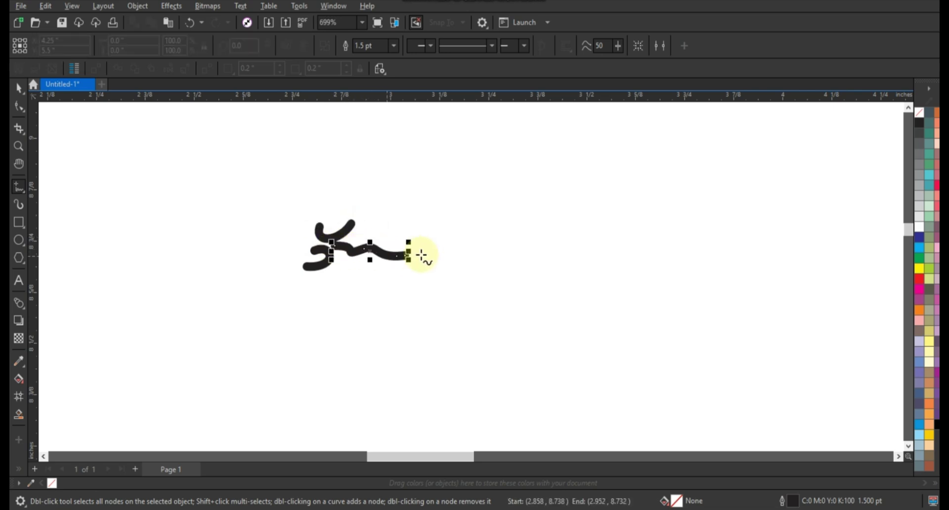
{"action": "left_click", "coordinate": [19, 106]}
{"action": "left_click", "coordinate": [353, 261]}
{"action": "left_click", "coordinate": [18, 147]}
{"action": "left_click", "coordinate": [697, 316]}
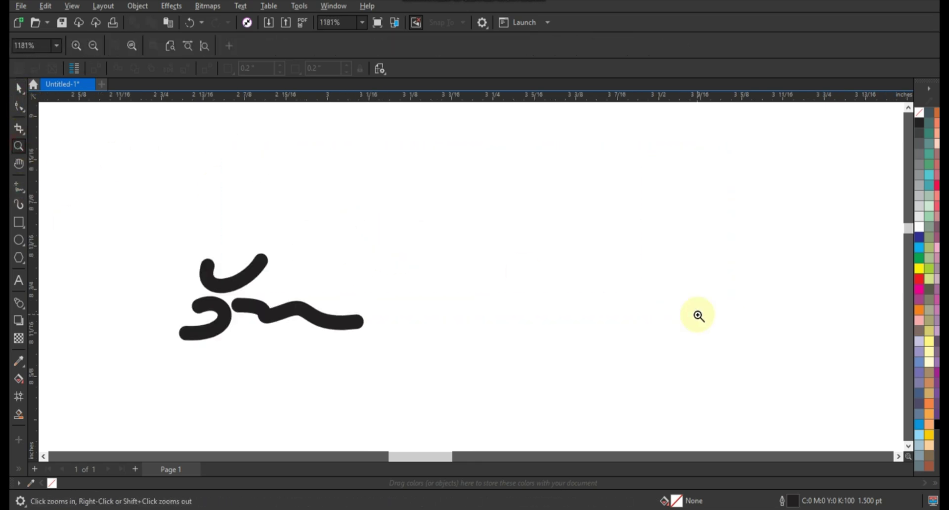
{"action": "left_click", "coordinate": [15, 197]}
{"action": "mouse_move", "coordinate": [256, 293]}
{"action": "left_mouse_down"}
{"action": "mouse_move", "coordinate": [299, 250]}
{"action": "mouse_move", "coordinate": [304, 286]}
{"action": "left_mouse_up"}
{"action": "left_click", "coordinate": [19, 88]}
{"action": "left_click", "coordinate": [272, 271]}
{"action": "left_click", "coordinate": [18, 204]}
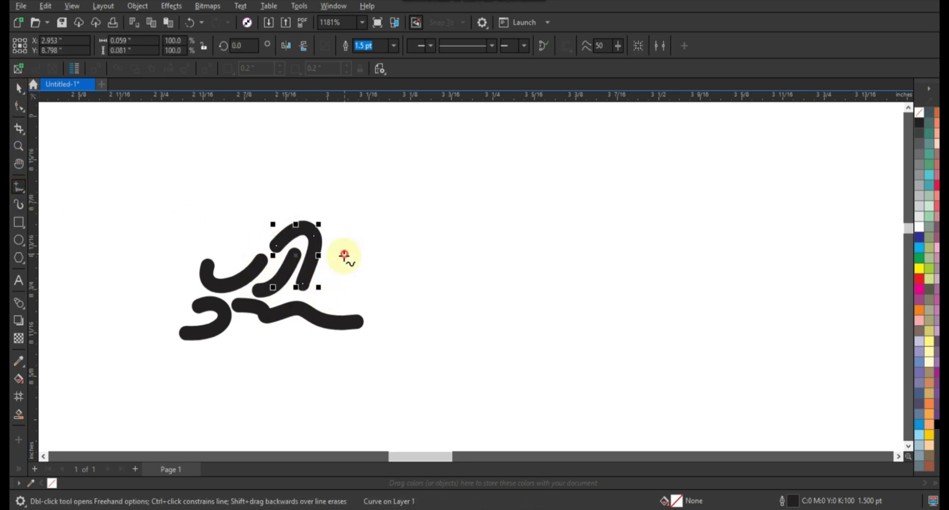
- Add arch, hook, S-shaped and wave squiggles around the cluster
{"action": "mouse_move", "coordinate": [345, 257]}
{"action": "left_mouse_down"}
{"action": "mouse_move", "coordinate": [378, 293]}
{"action": "mouse_move", "coordinate": [328, 365]}
{"action": "left_mouse_up"}
{"action": "left_click_drag", "start_coordinate": [286, 342], "coordinate": [316, 338]}
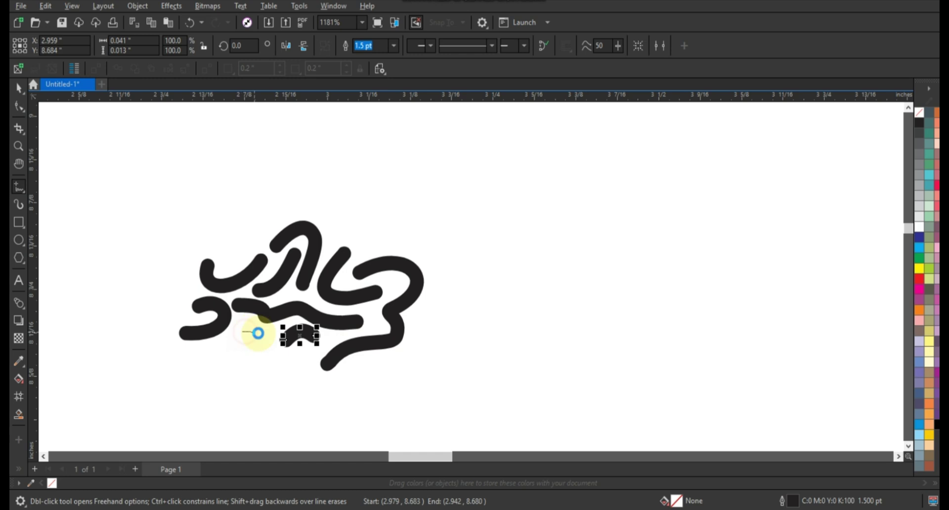
{"action": "left_click_drag", "start_coordinate": [257, 208], "coordinate": [241, 262]}
{"action": "left_click_drag", "start_coordinate": [329, 213], "coordinate": [398, 252]}
{"action": "left_click_drag", "start_coordinate": [395, 181], "coordinate": [385, 226]}
{"action": "left_click_drag", "start_coordinate": [340, 203], "coordinate": [271, 225]}
{"action": "mouse_move", "coordinate": [339, 167]}
{"action": "left_mouse_down"}
{"action": "mouse_move", "coordinate": [361, 189]}
{"action": "mouse_move", "coordinate": [278, 195]}
{"action": "left_mouse_up"}
{"action": "left_click_drag", "start_coordinate": [224, 346], "coordinate": [245, 361]}
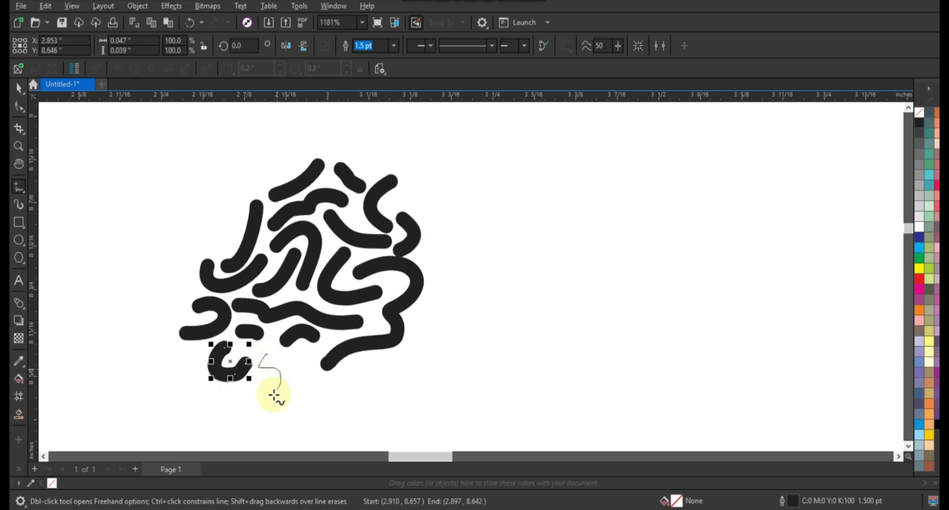
{"action": "left_click_drag", "start_coordinate": [274, 396], "coordinate": [272, 396]}
{"action": "left_click_drag", "start_coordinate": [303, 354], "coordinate": [316, 393]}
- Fill out the cluster with more short strokes, curls, squiggles and small marks
{"action": "left_click_drag", "start_coordinate": [429, 378], "coordinate": [340, 371]}
{"action": "left_click_drag", "start_coordinate": [409, 359], "coordinate": [423, 312]}
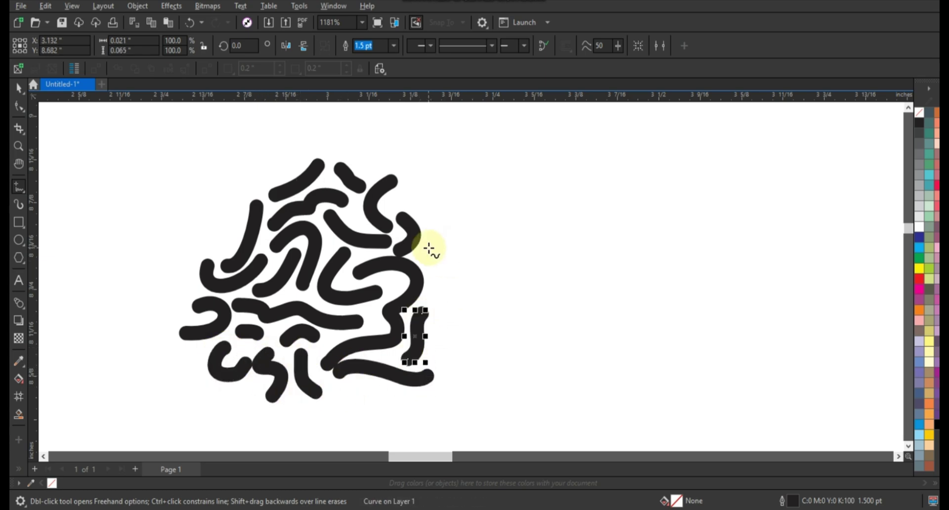
{"action": "left_click_drag", "start_coordinate": [429, 249], "coordinate": [428, 293]}
{"action": "left_click_drag", "start_coordinate": [418, 175], "coordinate": [385, 159]}
{"action": "mouse_move", "coordinate": [231, 225]}
{"action": "left_mouse_down"}
{"action": "mouse_move", "coordinate": [251, 176]}
{"action": "mouse_move", "coordinate": [357, 159]}
{"action": "left_mouse_up"}
{"action": "mouse_move", "coordinate": [217, 245]}
{"action": "left_mouse_down"}
{"action": "mouse_move", "coordinate": [178, 291]}
{"action": "mouse_move", "coordinate": [184, 317]}
{"action": "left_mouse_up"}
{"action": "left_click_drag", "start_coordinate": [245, 395], "coordinate": [178, 367]}
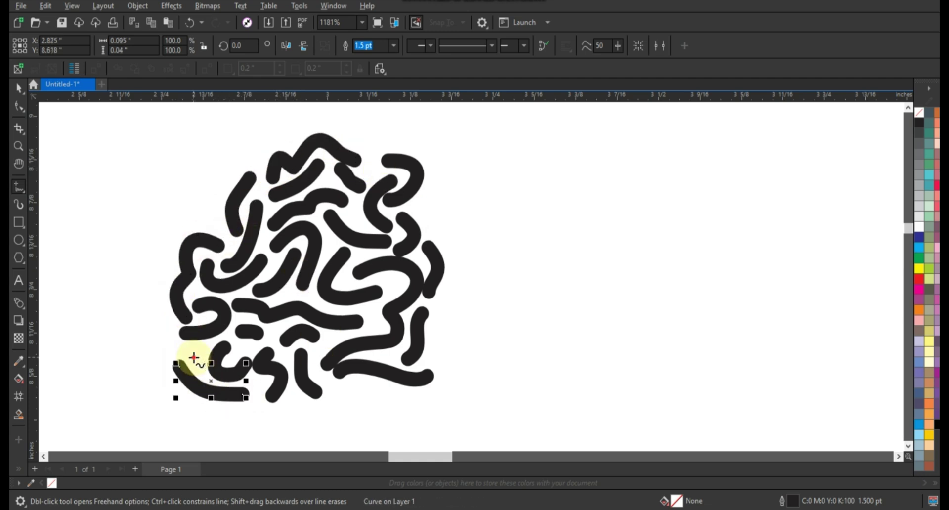
{"action": "left_click", "coordinate": [192, 354]}
{"action": "left_click", "coordinate": [322, 350]}
- Select all thirty squiggle strokes and thin their outline to 1.25 pt
{"action": "left_click", "coordinate": [19, 88]}
{"action": "scroll", "coordinate": [138, 148], "scroll_direction": "down", "scroll_amount": 2}
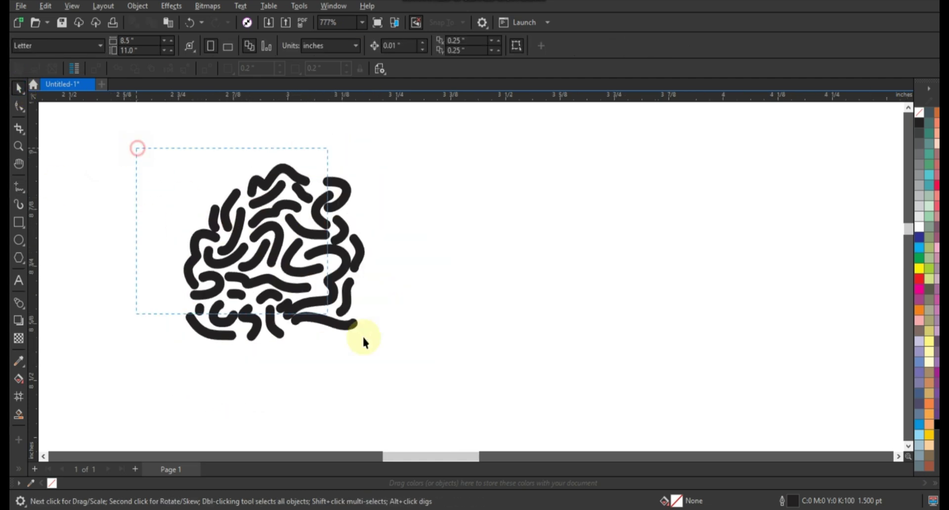
{"action": "left_click_drag", "start_coordinate": [138, 148], "coordinate": [364, 339]}
{"action": "left_click_drag", "start_coordinate": [503, 47], "coordinate": [478, 49]}
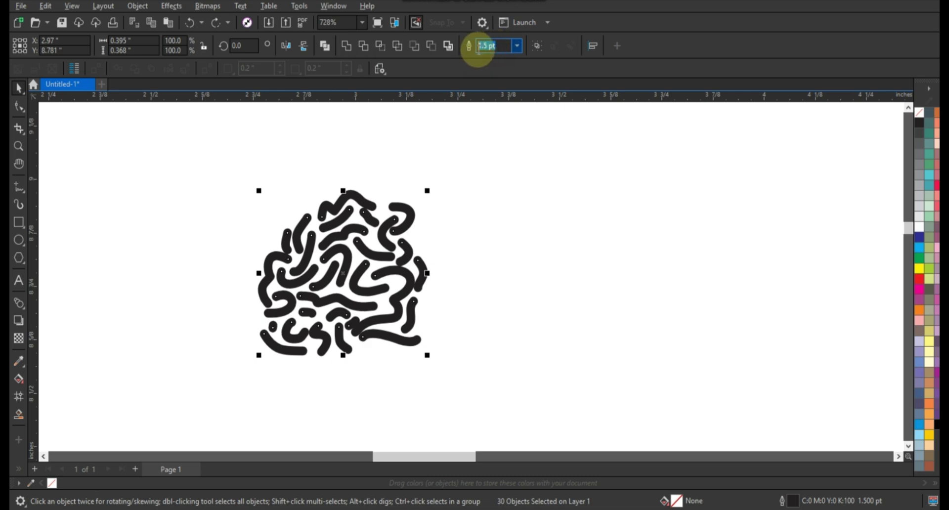
{"action": "type", "text": "1"}
{"action": "key", "text": "Return"}
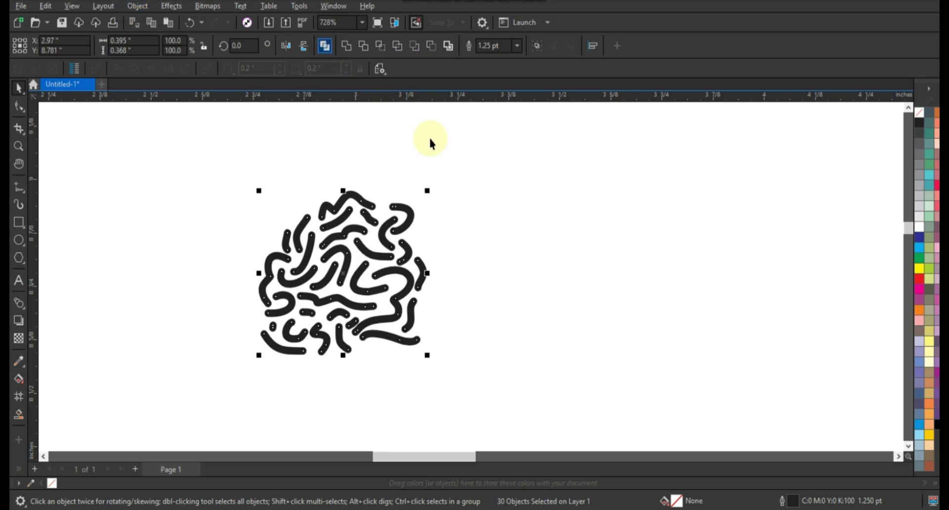
- Combine the strokes into one curve and convert the outline to a filled object
{"action": "key", "text": "ctrl+l"}
{"action": "left_click", "coordinate": [131, 7]}
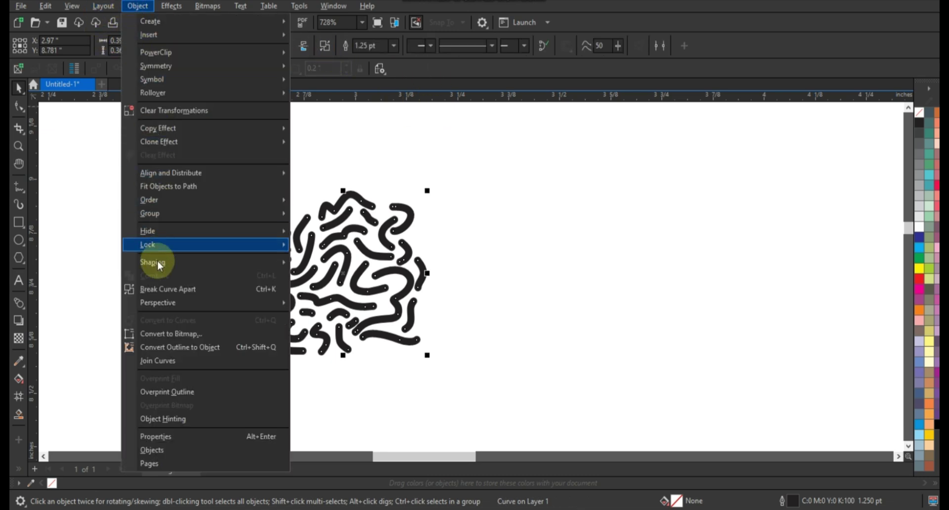
{"action": "left_click", "coordinate": [159, 343]}
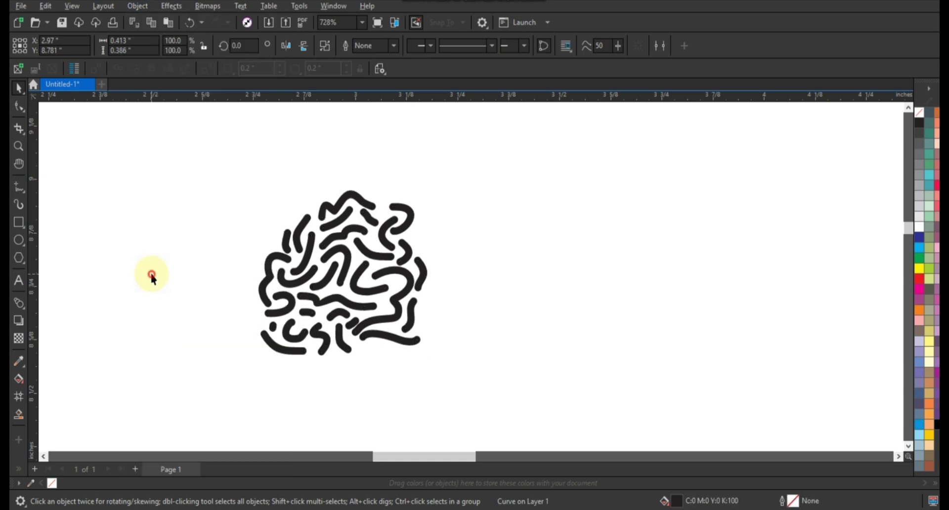
{"action": "left_click", "coordinate": [338, 277]}
- Copy the cluster to the right and repeat it into a row of five
{"action": "left_click_drag", "start_coordinate": [318, 277], "coordinate": [495, 291]}
{"action": "scroll", "coordinate": [155, 176], "scroll_direction": "down", "scroll_amount": 1}
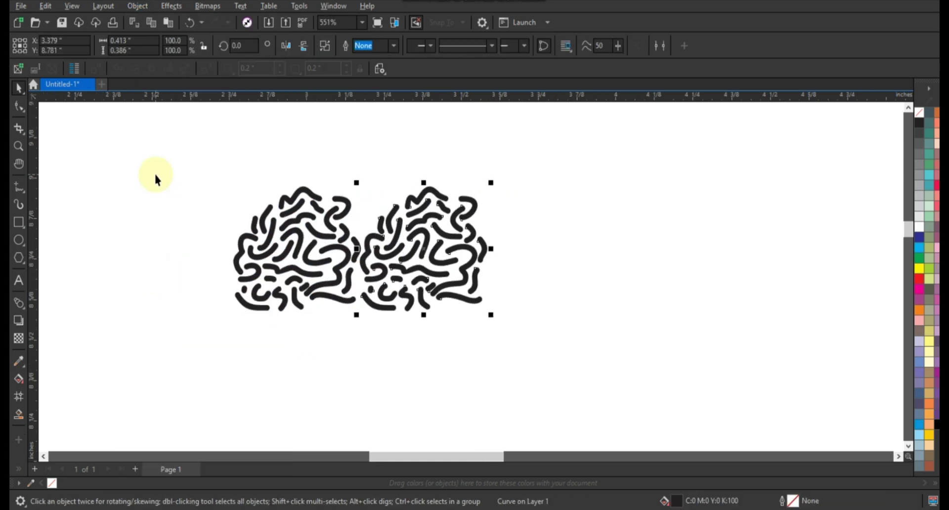
{"action": "key", "text": "ctrl+r"}
{"action": "key", "text": "ctrl+r"}
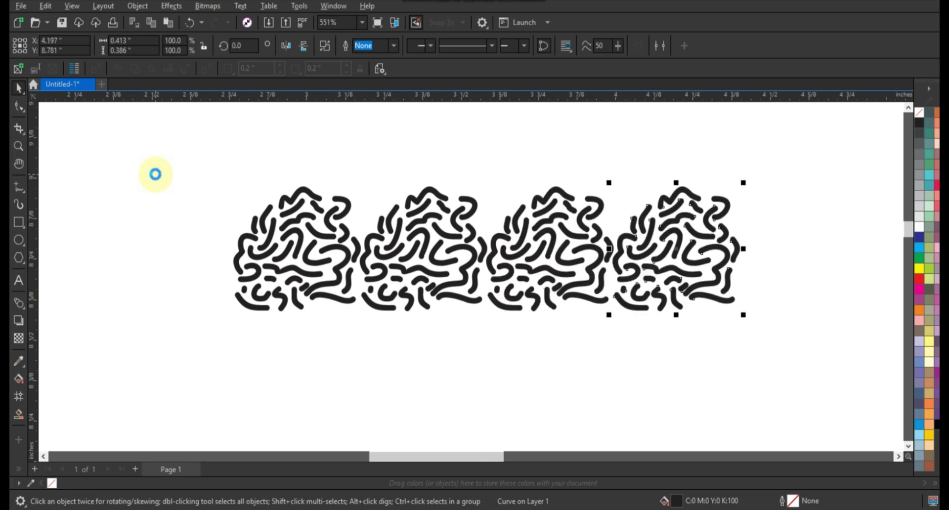
{"action": "key", "text": "ctrl+r"}
{"action": "scroll", "coordinate": [149, 165], "scroll_direction": "down", "scroll_amount": 1}
- Select the row of five clusters and drop a copy below it
{"action": "left_click_drag", "start_coordinate": [139, 148], "coordinate": [623, 297]}
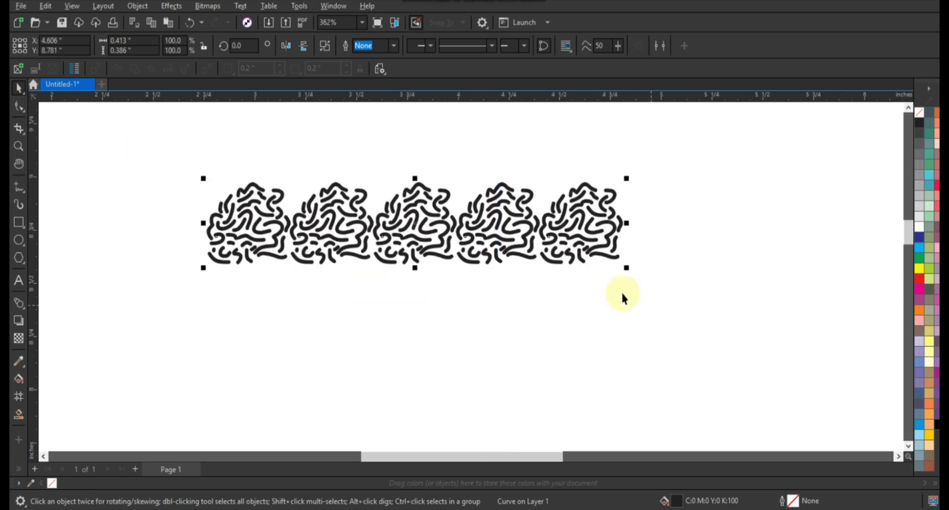
{"action": "mouse_move", "coordinate": [556, 244]}
{"action": "left_mouse_down"}
{"action": "mouse_move", "coordinate": [559, 326]}
{"action": "mouse_move", "coordinate": [566, 326]}
{"action": "left_mouse_up"}
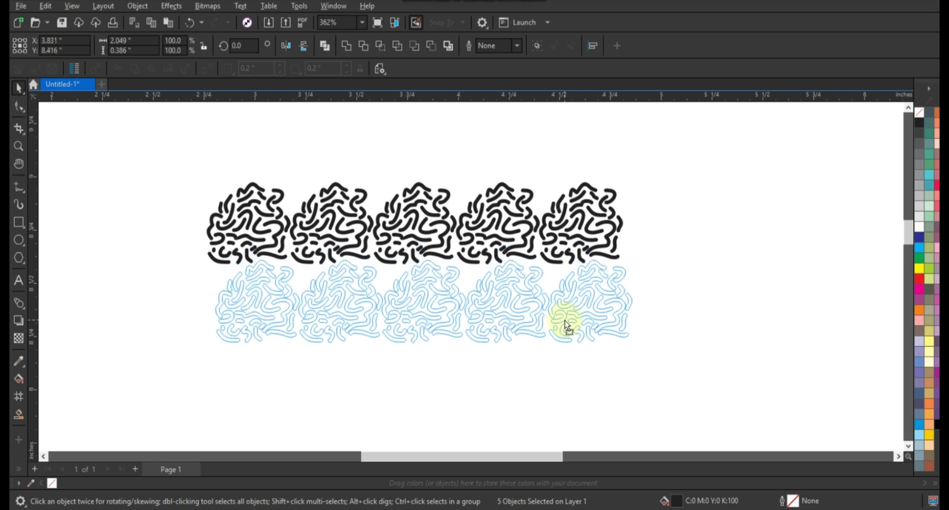
{"action": "left_click_drag", "start_coordinate": [565, 321], "coordinate": [566, 321]}
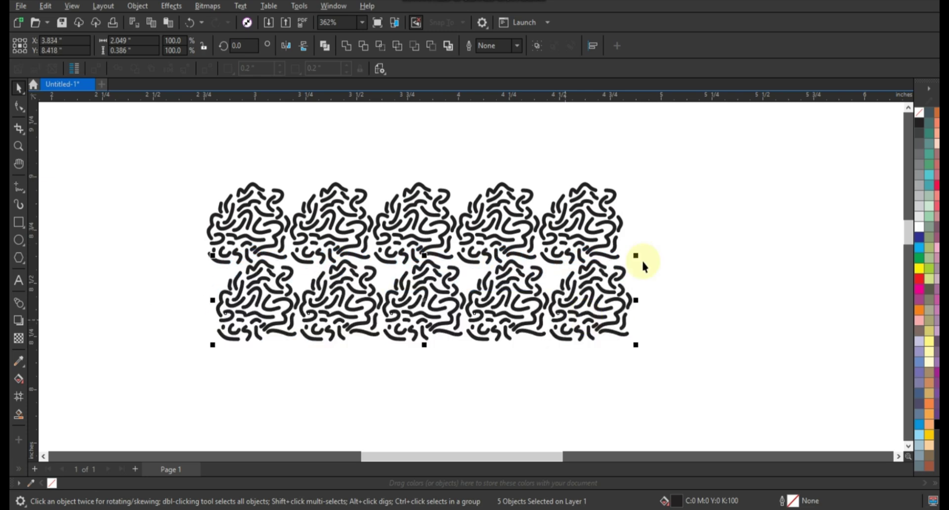
{"action": "left_click", "coordinate": [673, 227]}
{"action": "left_click", "coordinate": [618, 277]}
- Repeat the row copy with Ctrl+R to add a third row of clusters
{"action": "left_click_drag", "start_coordinate": [659, 250], "coordinate": [212, 374]}
{"action": "key", "text": "ctrl+r"}
{"action": "scroll", "coordinate": [229, 212], "scroll_direction": "down", "scroll_amount": 2}
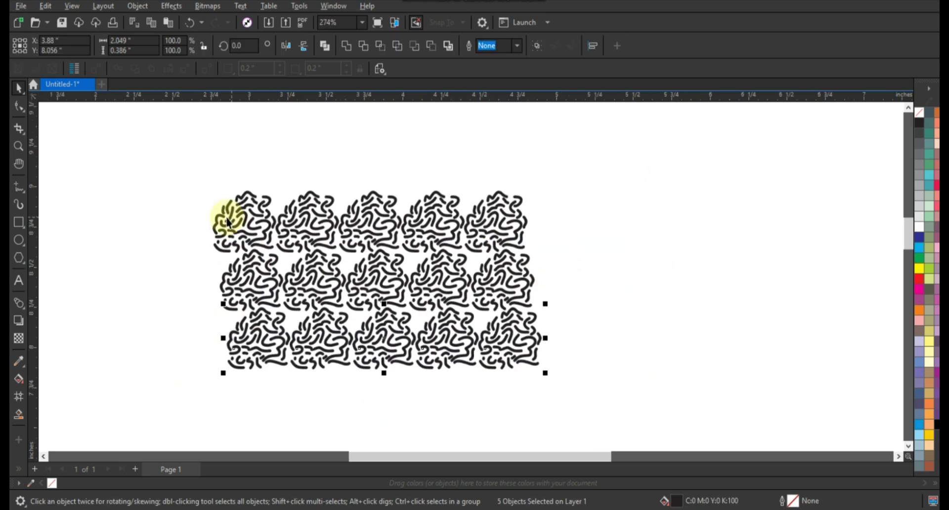
{"action": "left_click_drag", "start_coordinate": [169, 159], "coordinate": [562, 385]}
{"action": "scroll", "coordinate": [563, 384], "scroll_direction": "up", "scroll_amount": 4}
{"action": "left_click", "coordinate": [554, 282]}
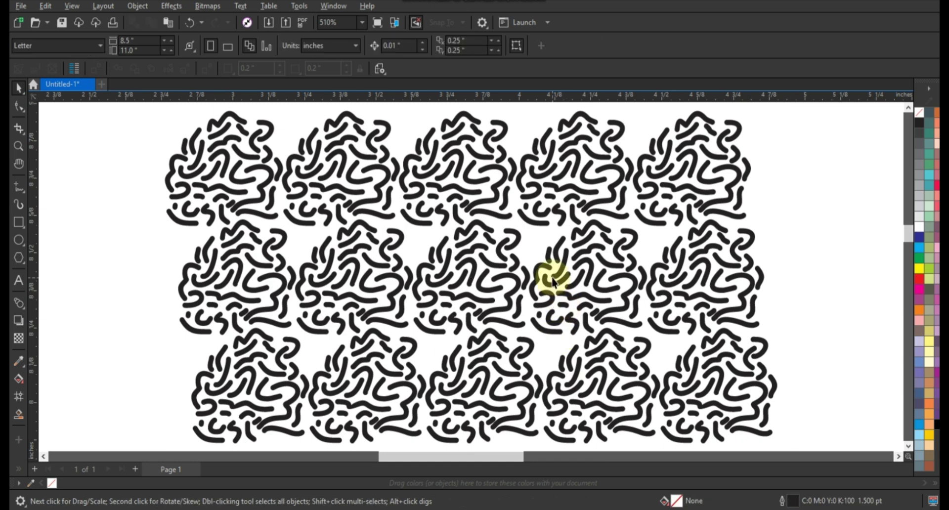
- Zoom in on the pattern and try, then undo, a couple of filler strokes
{"action": "left_click", "coordinate": [18, 146]}
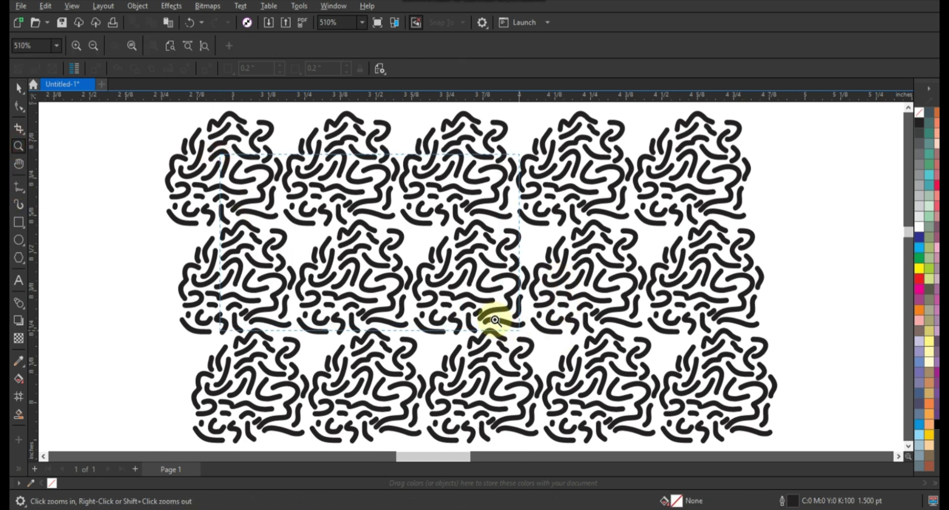
{"action": "left_click", "coordinate": [487, 318]}
{"action": "left_click", "coordinate": [18, 187]}
{"action": "left_click_drag", "start_coordinate": [266, 240], "coordinate": [317, 252]}
{"action": "left_click_drag", "start_coordinate": [302, 294], "coordinate": [329, 308]}
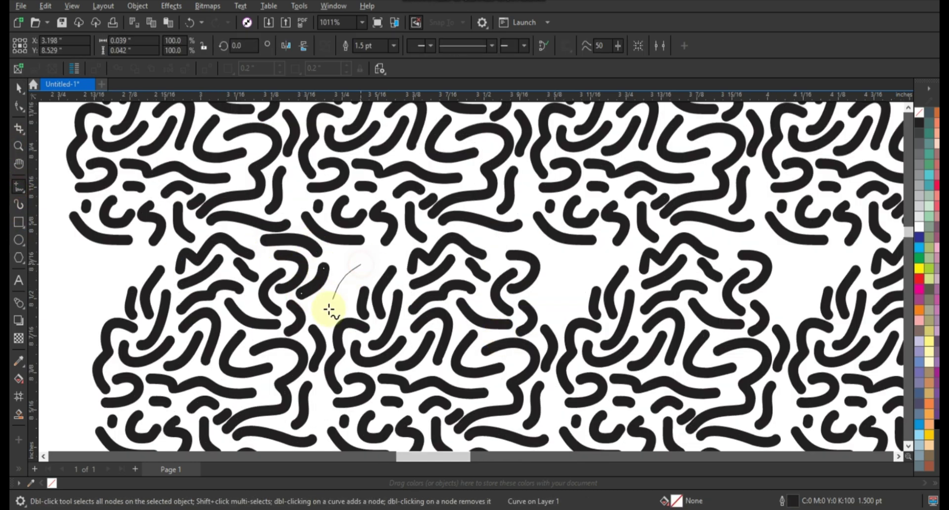
{"action": "key", "text": "ctrl+z"}
{"action": "key", "text": "ctrl+z"}
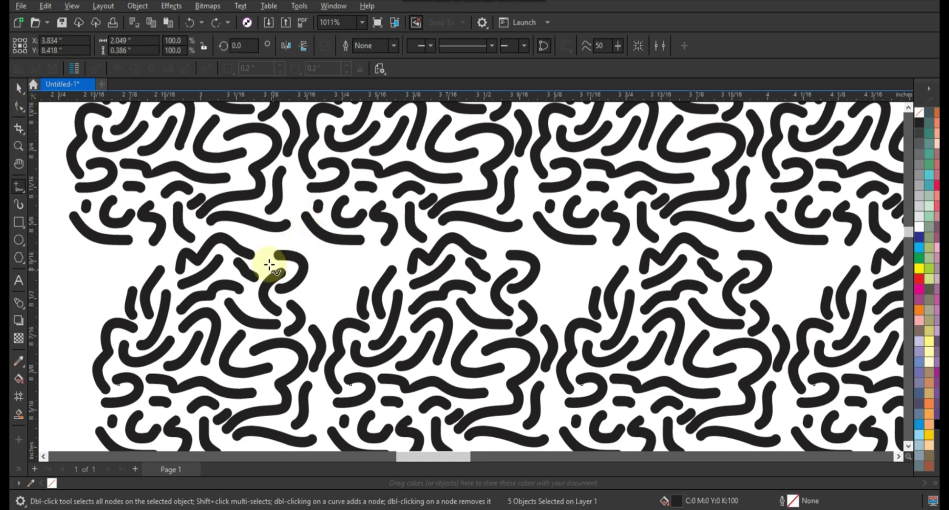
- Zoom to fit all fifteen clusters and enter an outline width of 1
{"action": "key", "text": "space"}
{"action": "scroll", "coordinate": [230, 243], "scroll_direction": "down", "scroll_amount": 3}
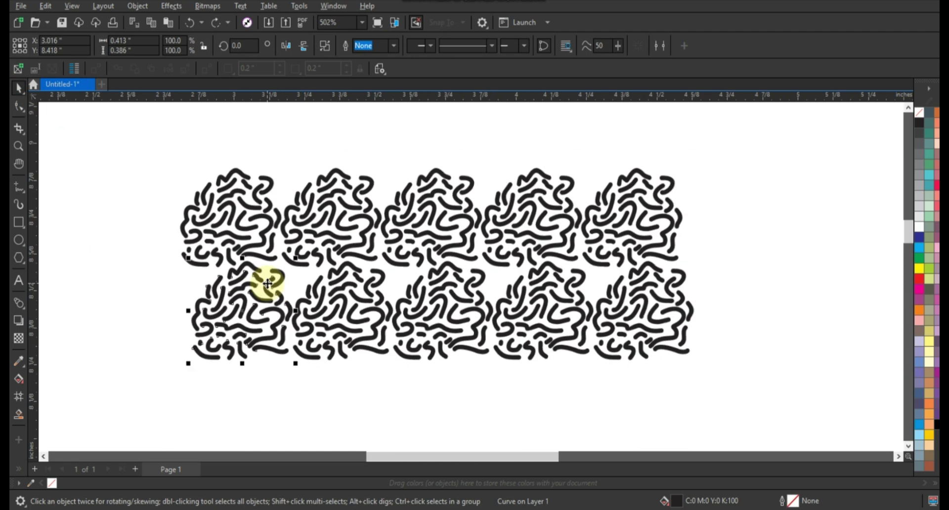
{"action": "scroll", "coordinate": [225, 259], "scroll_direction": "down", "scroll_amount": 2}
{"action": "left_click_drag", "start_coordinate": [142, 176], "coordinate": [622, 418]}
{"action": "key", "text": "shift+F2"}
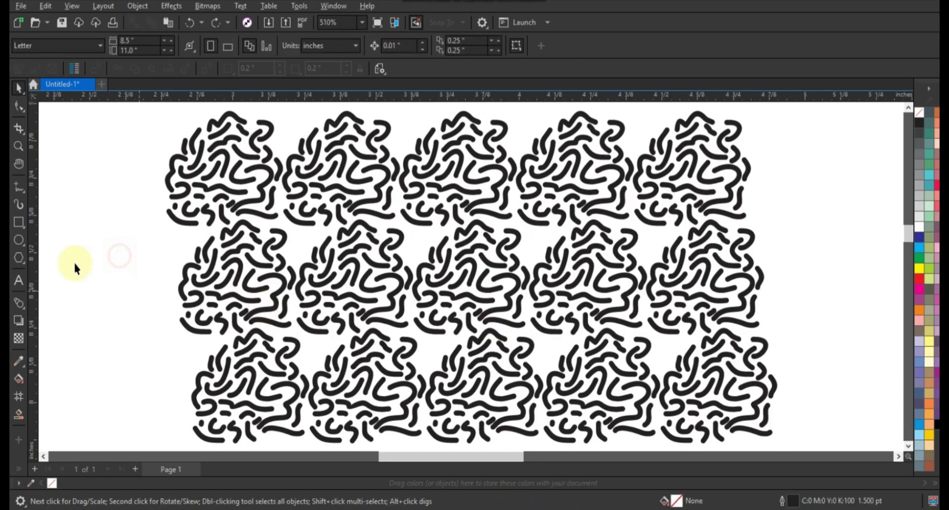
{"action": "key", "text": "space"}
{"action": "left_click", "coordinate": [393, 46]}
{"action": "left_click", "coordinate": [393, 46]}
{"action": "type", "text": "1"}
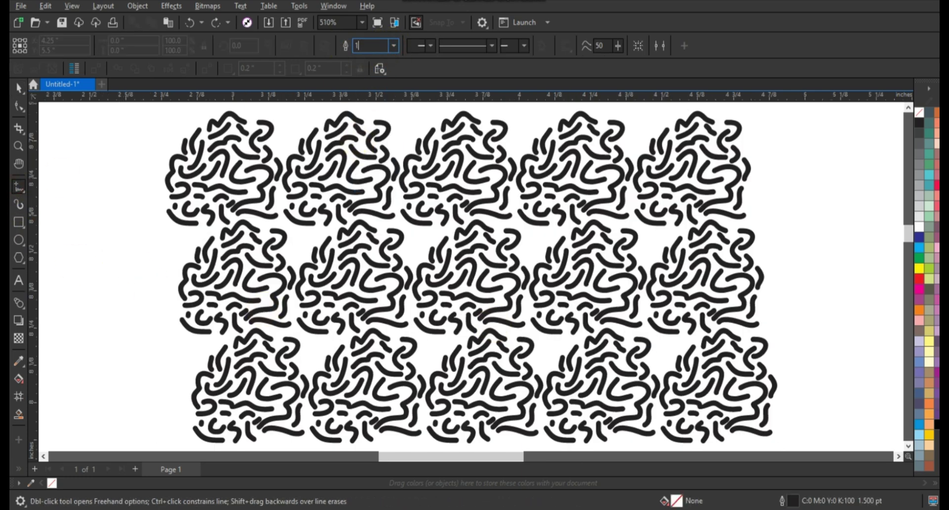
{"action": "scroll", "coordinate": [466, 307], "scroll_direction": "up", "scroll_amount": 5}
- Draw filler squiggles in the white gaps across the centre and right side
{"action": "mouse_move", "coordinate": [218, 206]}
{"action": "left_mouse_down"}
{"action": "mouse_move", "coordinate": [265, 213]}
{"action": "mouse_move", "coordinate": [317, 268]}
{"action": "mouse_move", "coordinate": [319, 297]}
{"action": "left_mouse_up"}
{"action": "left_click_drag", "start_coordinate": [354, 230], "coordinate": [332, 309]}
{"action": "left_click_drag", "start_coordinate": [401, 233], "coordinate": [357, 258]}
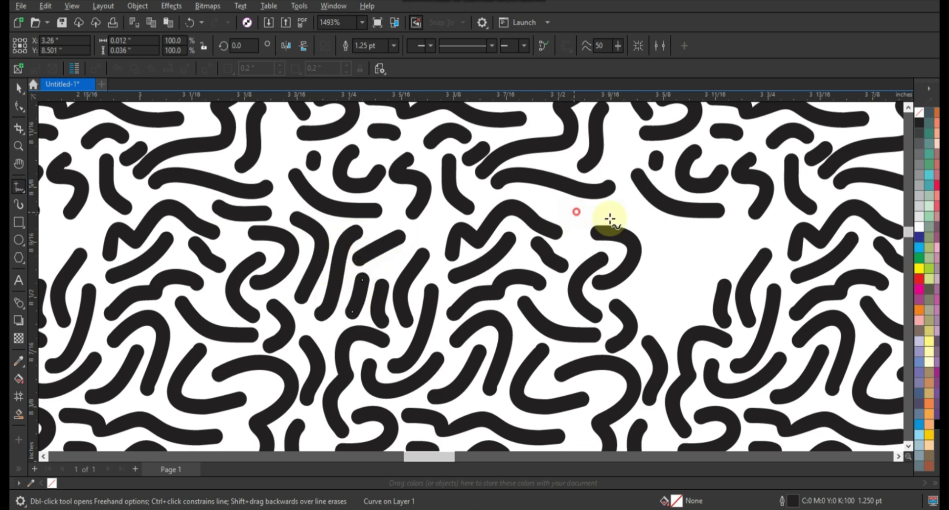
{"action": "left_click_drag", "start_coordinate": [571, 210], "coordinate": [638, 220]}
{"action": "mouse_move", "coordinate": [644, 299]}
{"action": "left_mouse_down"}
{"action": "mouse_move", "coordinate": [674, 232]}
{"action": "mouse_move", "coordinate": [722, 252]}
{"action": "mouse_move", "coordinate": [764, 295]}
{"action": "mouse_move", "coordinate": [806, 284]}
{"action": "left_mouse_up"}
{"action": "scroll", "coordinate": [346, 258], "scroll_direction": "down", "scroll_amount": 2}
{"action": "left_click_drag", "start_coordinate": [840, 223], "coordinate": [830, 274]}
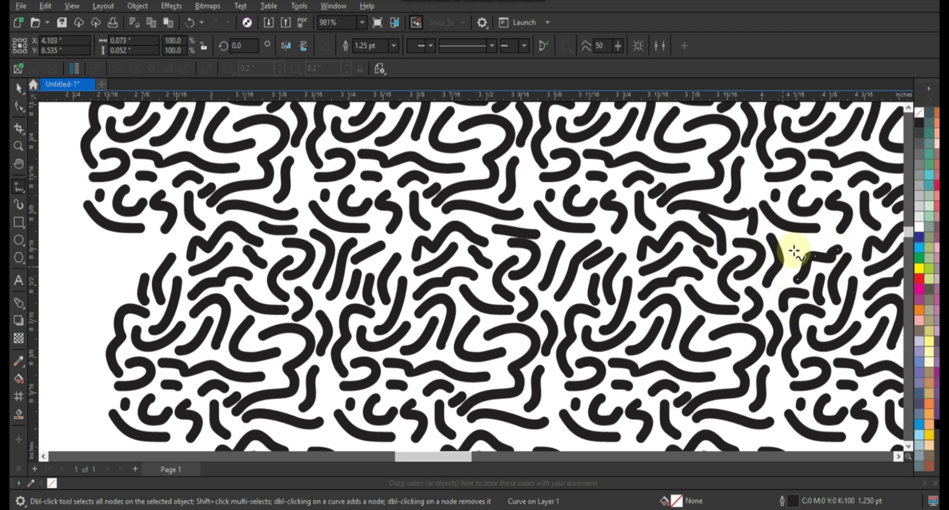
{"action": "left_click_drag", "start_coordinate": [787, 239], "coordinate": [829, 241]}
{"action": "scroll", "coordinate": [258, 315], "scroll_direction": "down", "scroll_amount": 1}
{"action": "mouse_move", "coordinate": [773, 269]}
{"action": "left_mouse_down"}
{"action": "mouse_move", "coordinate": [813, 285]}
{"action": "mouse_move", "coordinate": [830, 271]}
{"action": "left_mouse_up"}
- Add more filler squiggles and a short dash along the bottom row
{"action": "scroll", "coordinate": [402, 252], "scroll_direction": "down", "scroll_amount": 1}
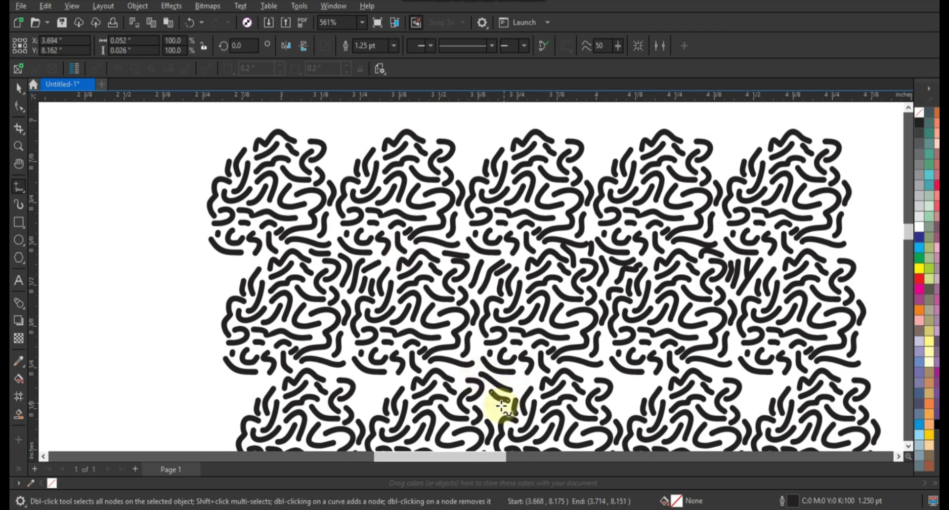
{"action": "left_click_drag", "start_coordinate": [501, 405], "coordinate": [510, 415]}
{"action": "mouse_move", "coordinate": [413, 393]}
{"action": "left_mouse_down"}
{"action": "mouse_move", "coordinate": [368, 396]}
{"action": "mouse_move", "coordinate": [324, 371]}
{"action": "left_mouse_up"}
{"action": "left_click_drag", "start_coordinate": [574, 360], "coordinate": [663, 405]}
{"action": "mouse_move", "coordinate": [731, 371]}
{"action": "left_mouse_down"}
{"action": "mouse_move", "coordinate": [744, 414]}
{"action": "mouse_move", "coordinate": [752, 392]}
{"action": "left_mouse_up"}
{"action": "scroll", "coordinate": [572, 386], "scroll_direction": "down", "scroll_amount": 2}
{"action": "left_click_drag", "start_coordinate": [489, 345], "coordinate": [473, 344]}
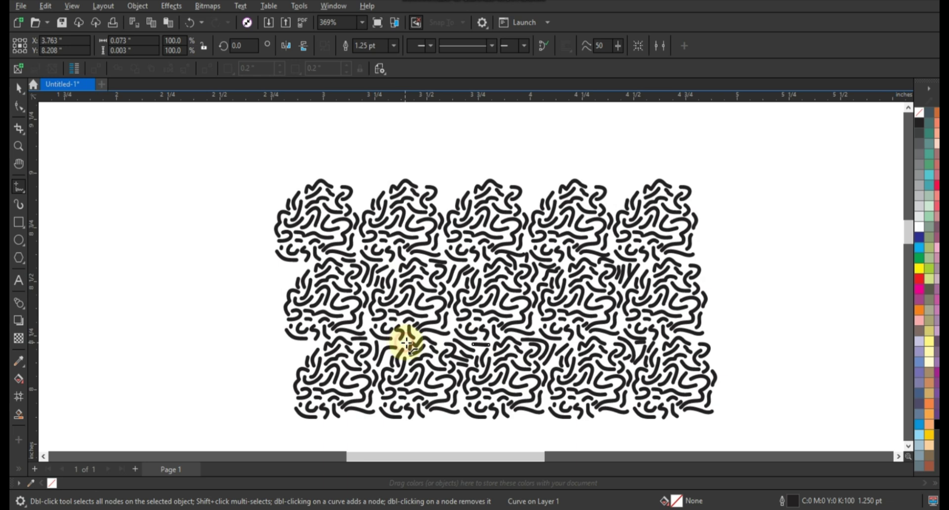
{"action": "key", "text": "space"}
- Color the selected doodle groups red and weld them into one shape
{"action": "left_click", "coordinate": [312, 188]}
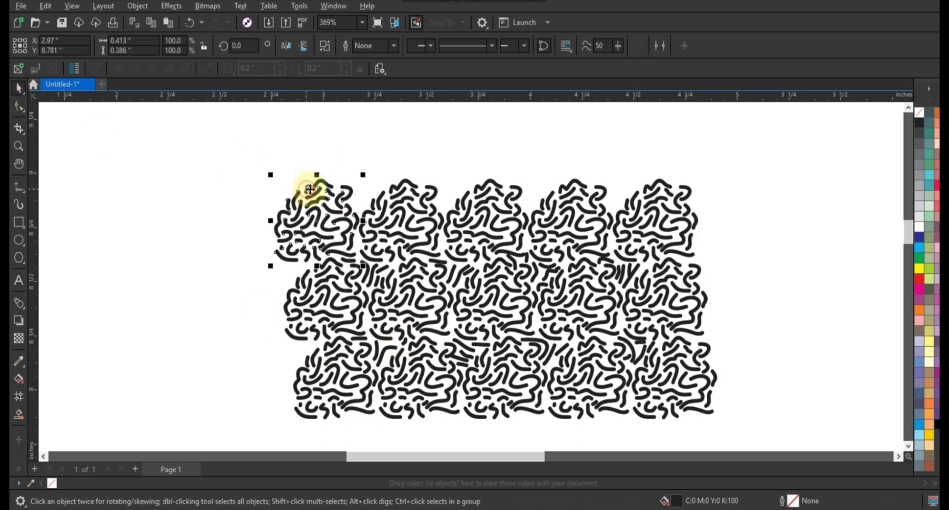
{"action": "left_click", "coordinate": [511, 192], "text": "shift"}
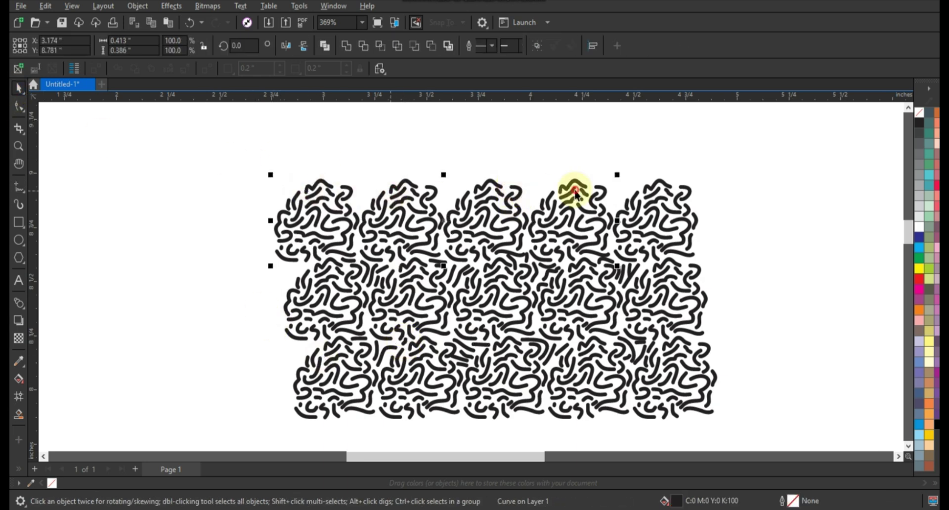
{"action": "left_click", "coordinate": [652, 195], "text": "shift"}
{"action": "left_click", "coordinate": [701, 296], "text": "shift"}
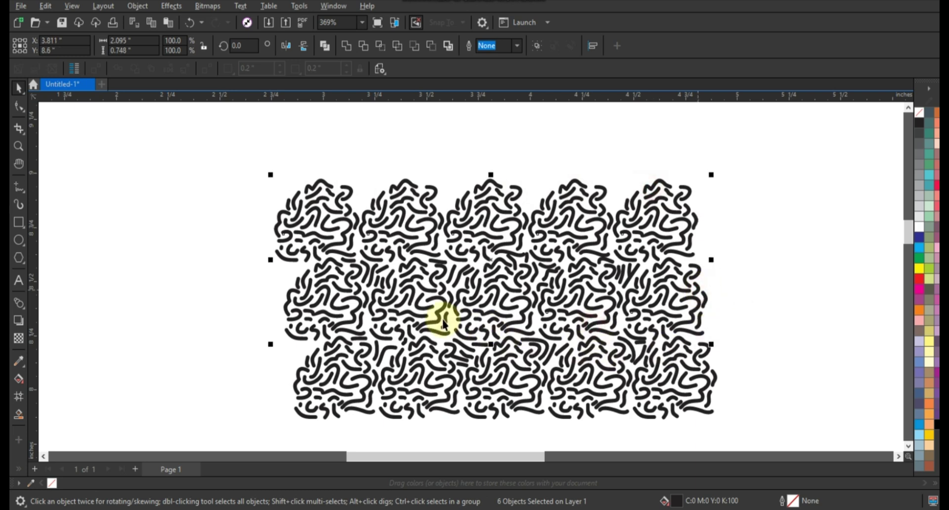
{"action": "left_click", "coordinate": [336, 371], "text": "shift"}
{"action": "left_click", "coordinate": [394, 410], "text": "shift"}
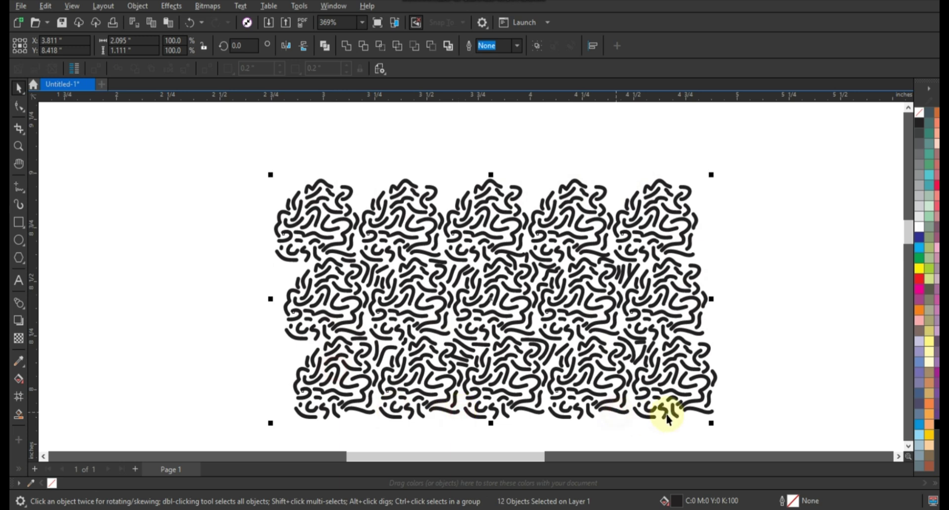
{"action": "left_click", "coordinate": [920, 277]}
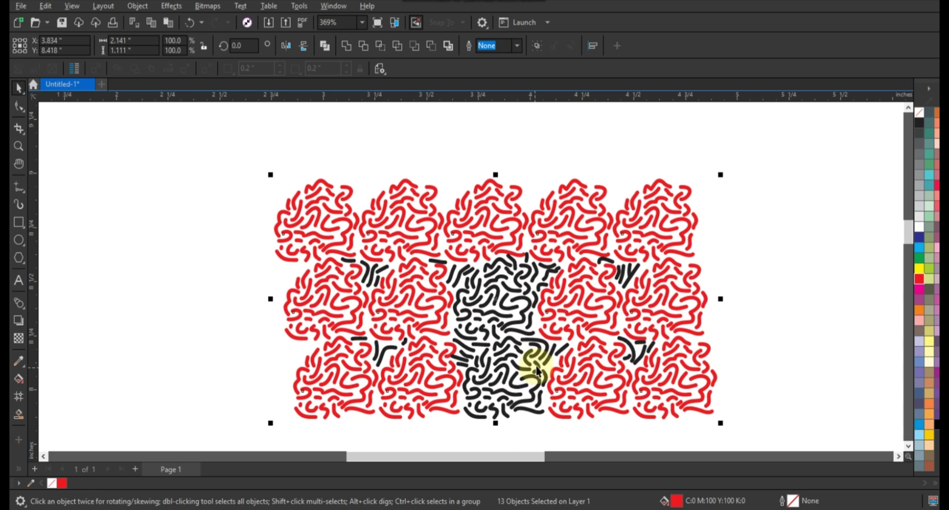
{"action": "left_click", "coordinate": [922, 282]}
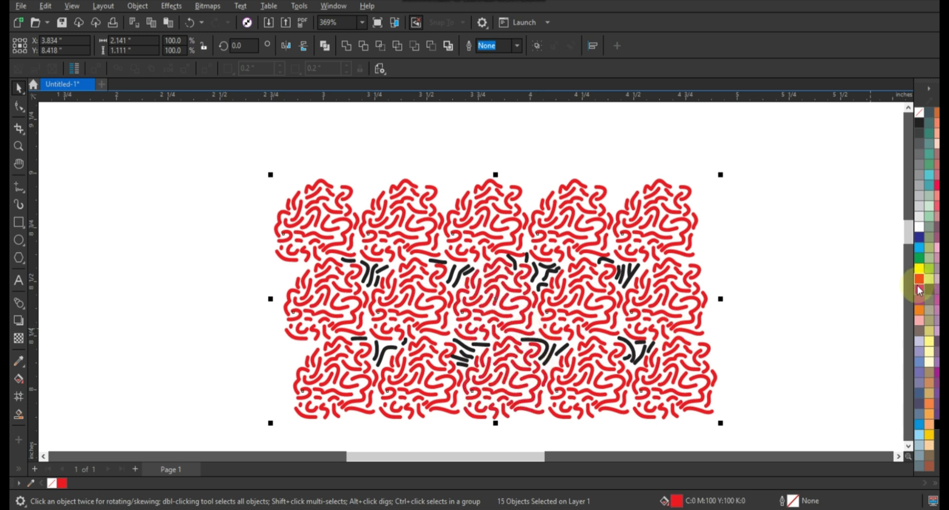
{"action": "left_click", "coordinate": [345, 49]}
- Convert the leftover black strokes to filled objects and weld them into the red shape
{"action": "left_click_drag", "start_coordinate": [316, 147], "coordinate": [587, 375]}
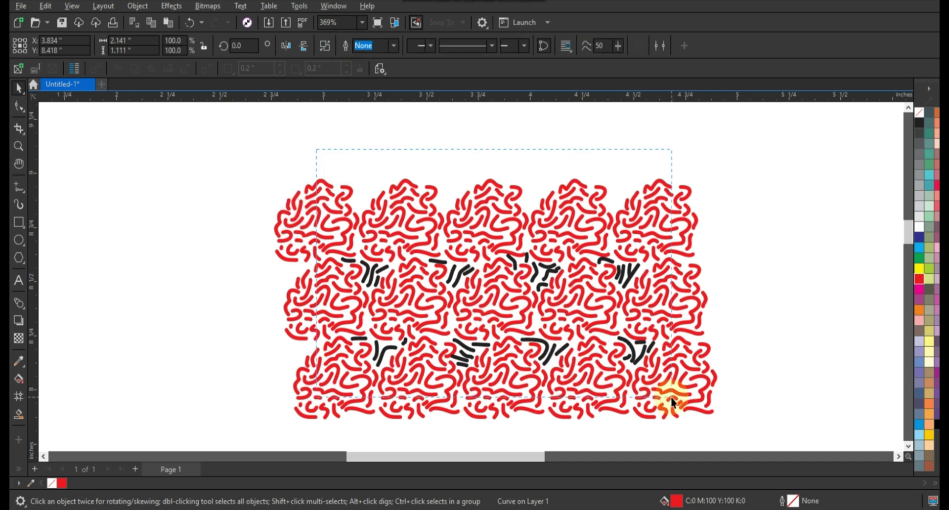
{"action": "left_click_drag", "start_coordinate": [671, 398], "coordinate": [672, 398]}
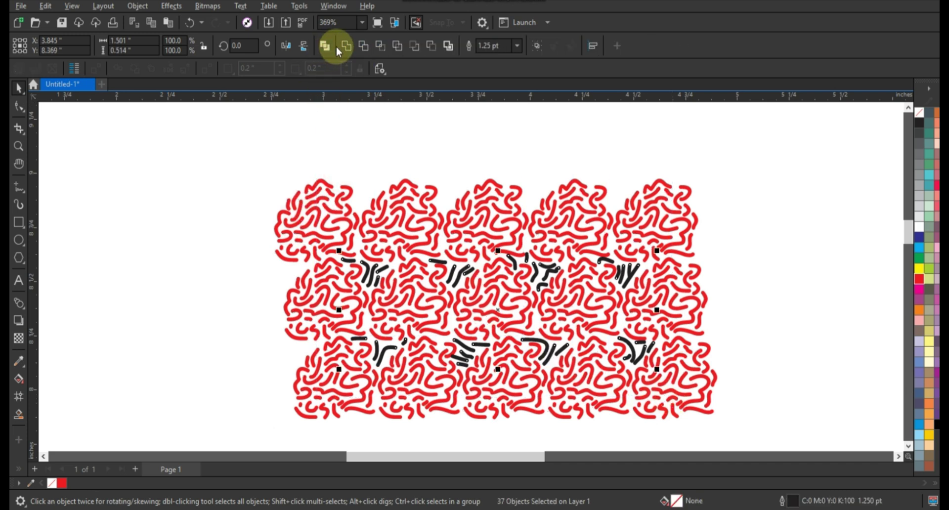
{"action": "left_click", "coordinate": [139, 7]}
{"action": "left_click", "coordinate": [179, 346]}
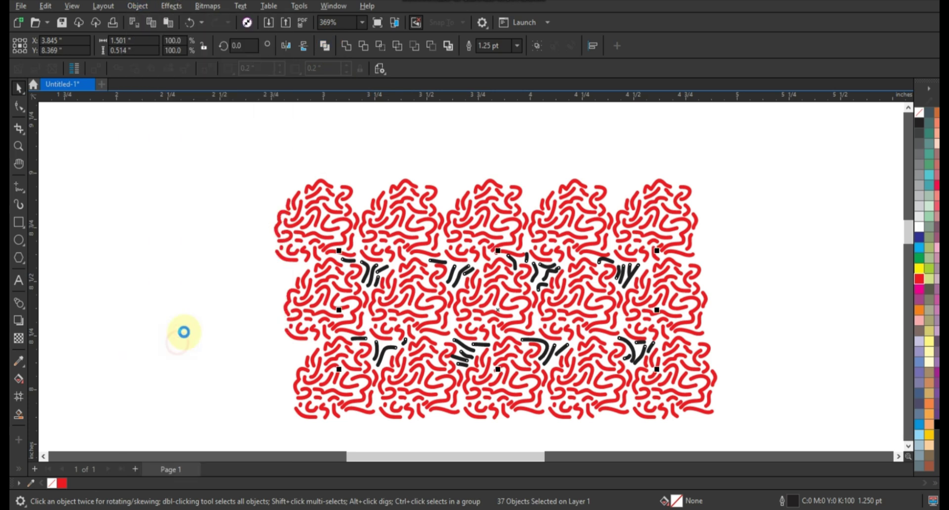
{"action": "left_click", "coordinate": [423, 219], "text": "shift"}
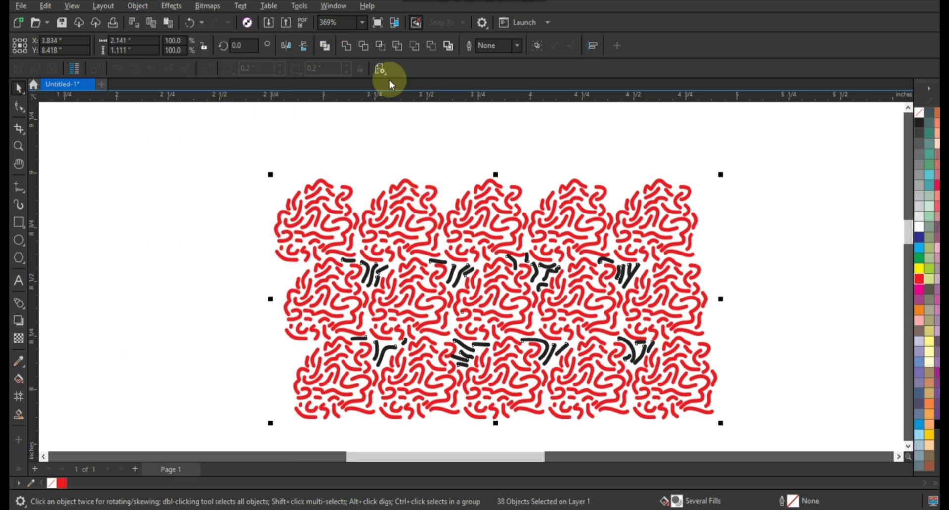
{"action": "left_click", "coordinate": [347, 49]}
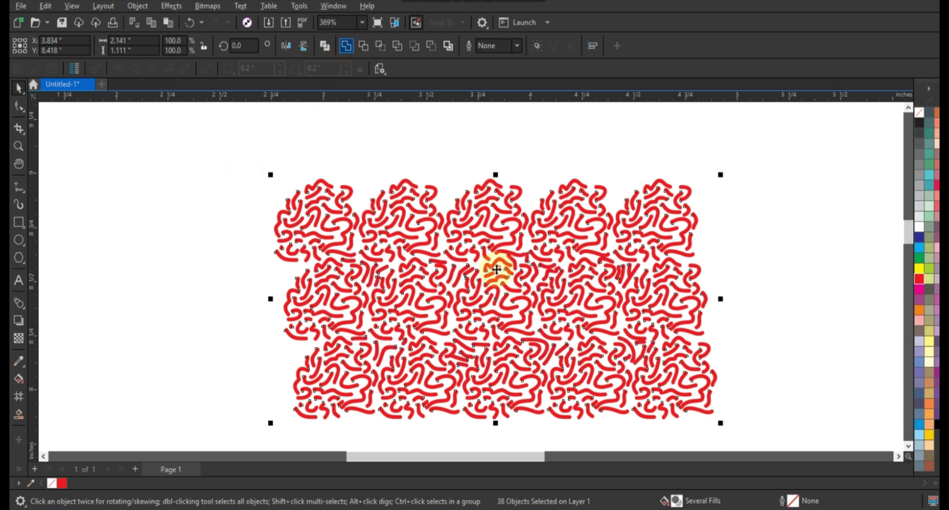
- Deselect and reselect the red artwork to confirm it is one merged curve
{"action": "left_click", "coordinate": [210, 217]}
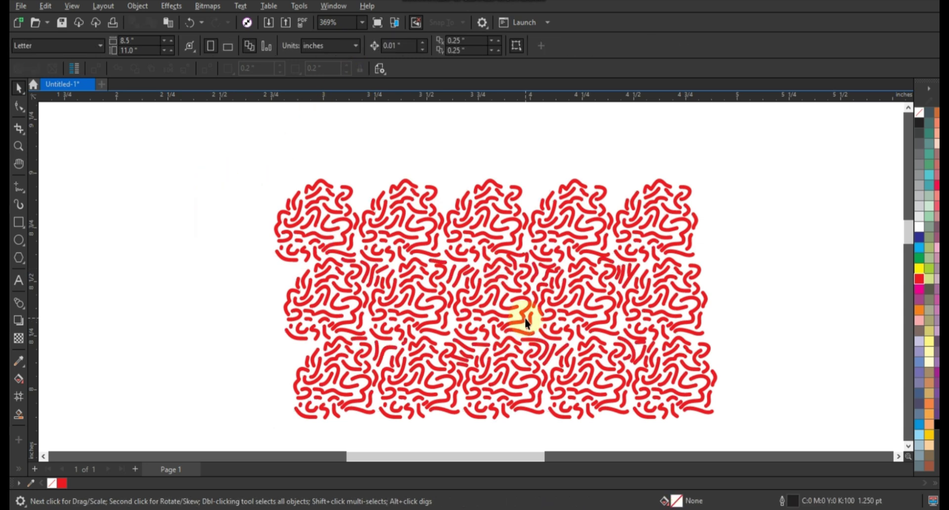
{"action": "left_click", "coordinate": [526, 323]}
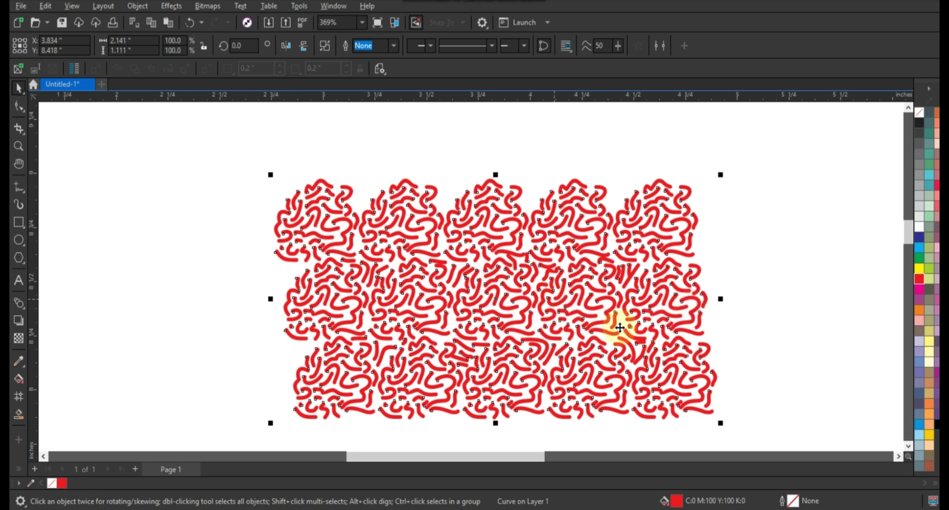
{"action": "left_click", "coordinate": [739, 331]}
{"action": "left_click", "coordinate": [687, 328]}
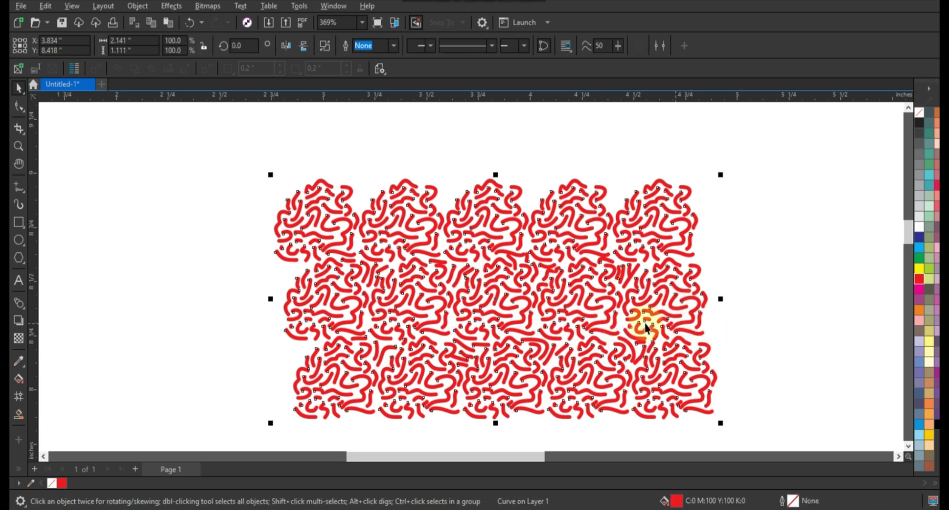
- Draw a black-filled rectangle around the artwork and send it behind the squiggles
{"action": "left_click", "coordinate": [285, 177]}
{"action": "scroll", "coordinate": [285, 177], "scroll_direction": "down", "scroll_amount": 2}
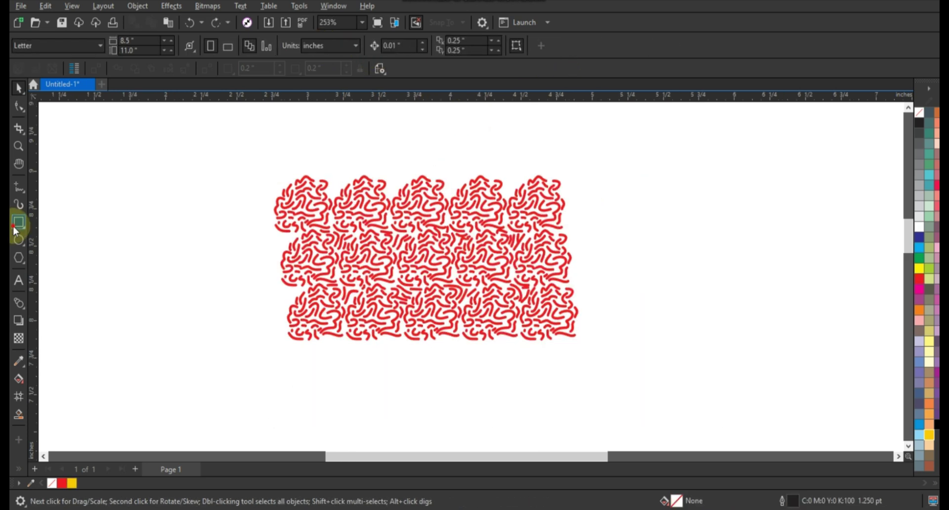
{"action": "key", "text": "F6"}
{"action": "left_click_drag", "start_coordinate": [245, 161], "coordinate": [604, 356]}
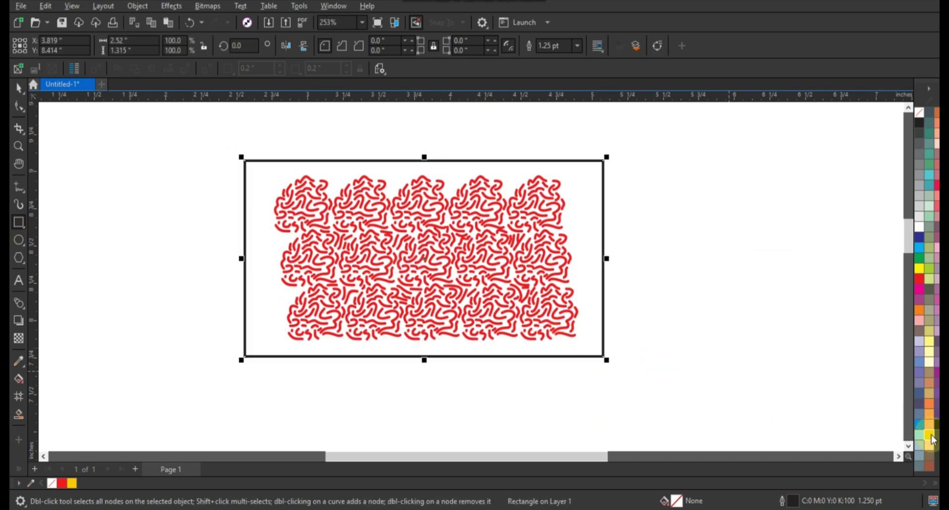
{"action": "left_click", "coordinate": [920, 122]}
{"action": "key", "text": "shift+Page_Down"}
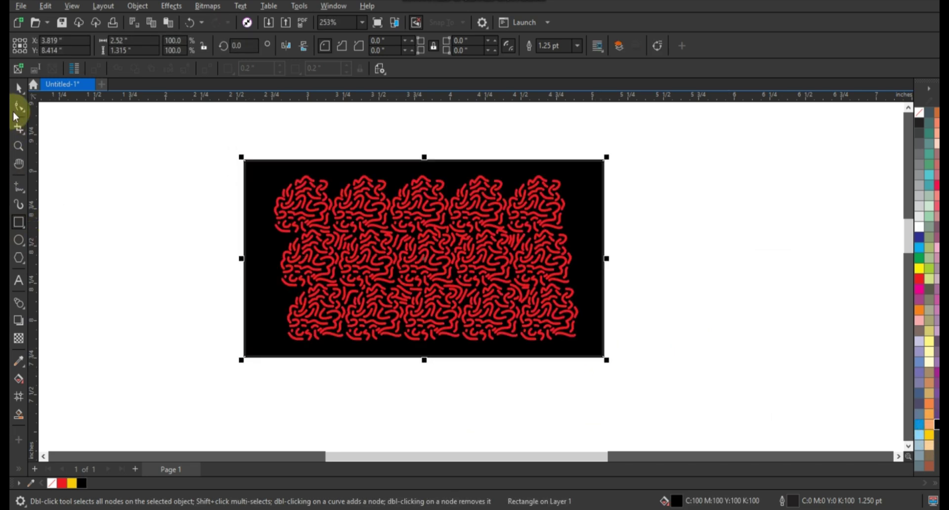
- Enlarge the squiggle artwork to about 111% and zoom to fit it
{"action": "key", "text": "space"}
{"action": "left_click_drag", "start_coordinate": [152, 148], "coordinate": [593, 363]}
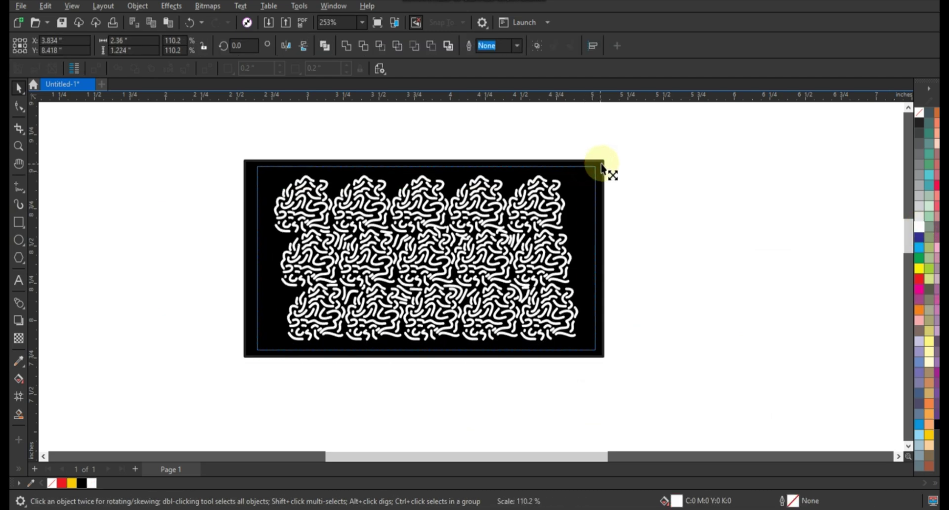
{"action": "left_click_drag", "start_coordinate": [583, 171], "coordinate": [608, 168]}
{"action": "key", "text": "shift+F2"}
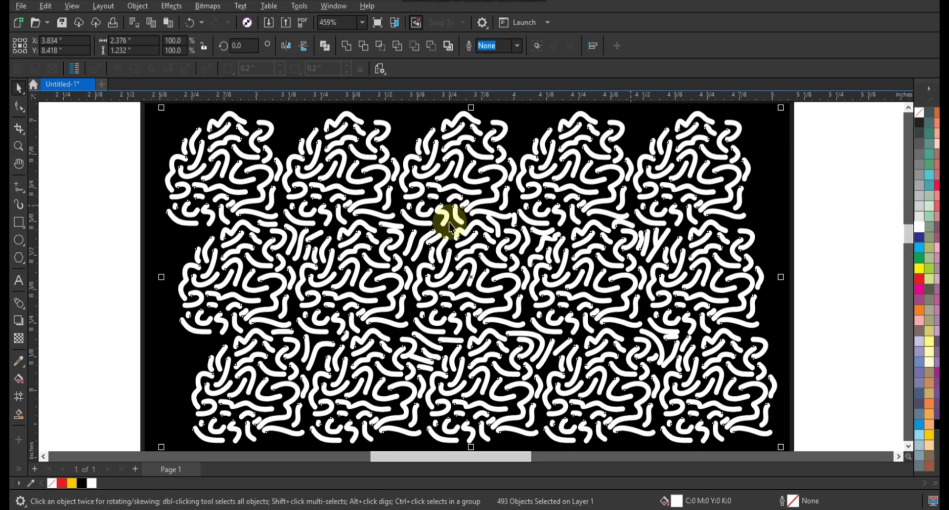
{"action": "left_click", "coordinate": [425, 222]}
- Colour a first batch of squiggles across the tile yellow
{"action": "left_click", "coordinate": [340, 227], "text": "shift"}
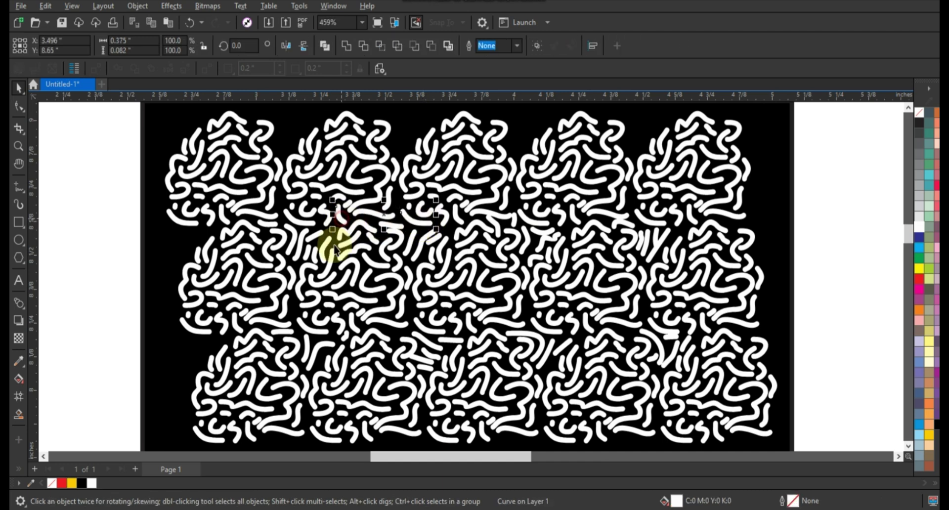
{"action": "left_click", "coordinate": [291, 250], "text": "shift"}
{"action": "left_click", "coordinate": [401, 328], "text": "shift"}
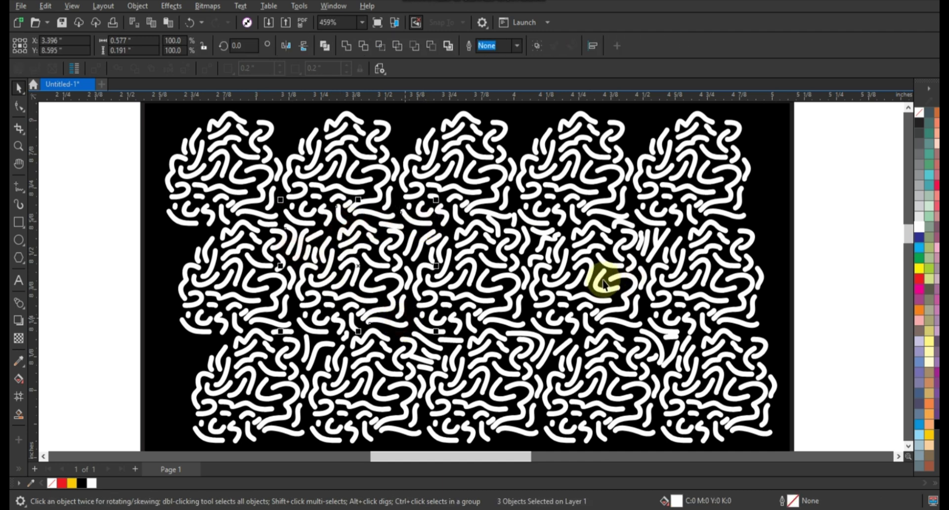
{"action": "left_click", "coordinate": [596, 281], "text": "shift"}
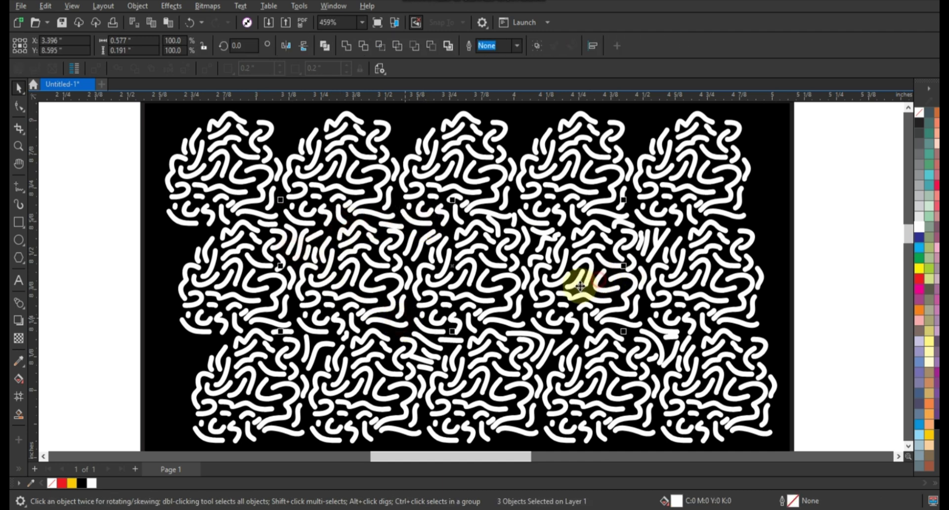
{"action": "left_click", "coordinate": [929, 435]}
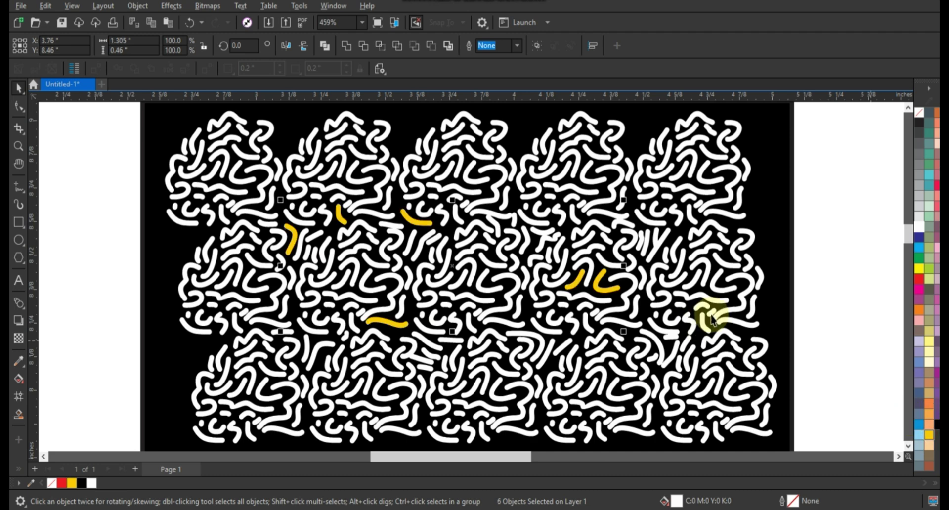
- Turn more white squiggles on the left, bottom and right of the pattern yellow
{"action": "left_click", "coordinate": [389, 271]}
{"action": "left_click", "coordinate": [462, 302]}
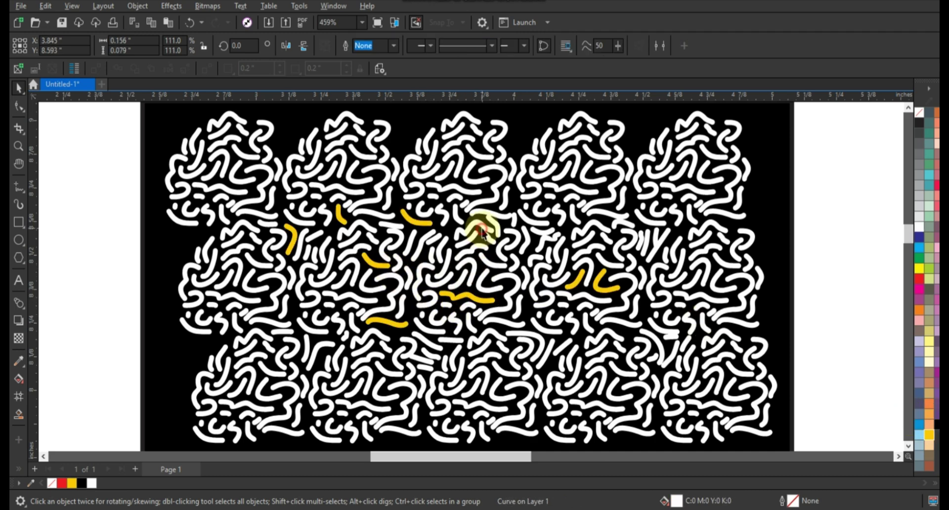
{"action": "left_click", "coordinate": [558, 214]}
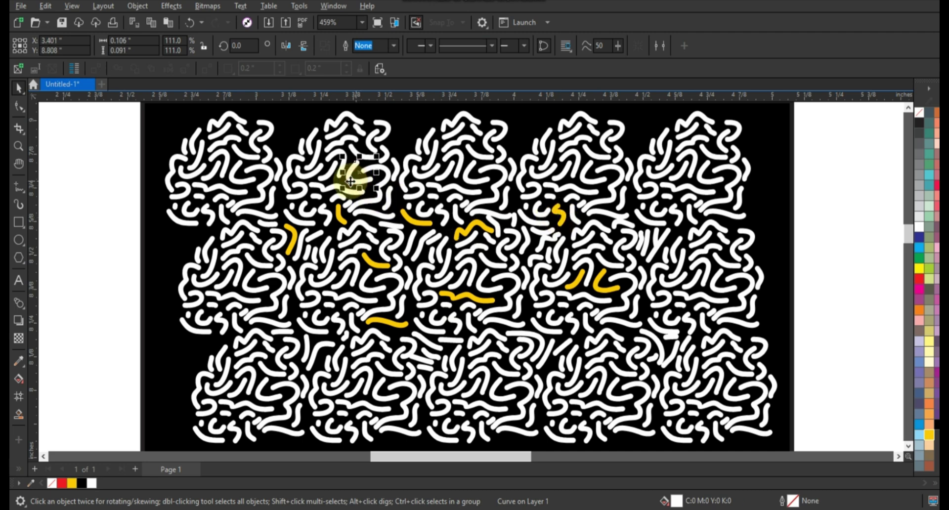
{"action": "left_click", "coordinate": [218, 185]}
{"action": "left_click", "coordinate": [270, 284]}
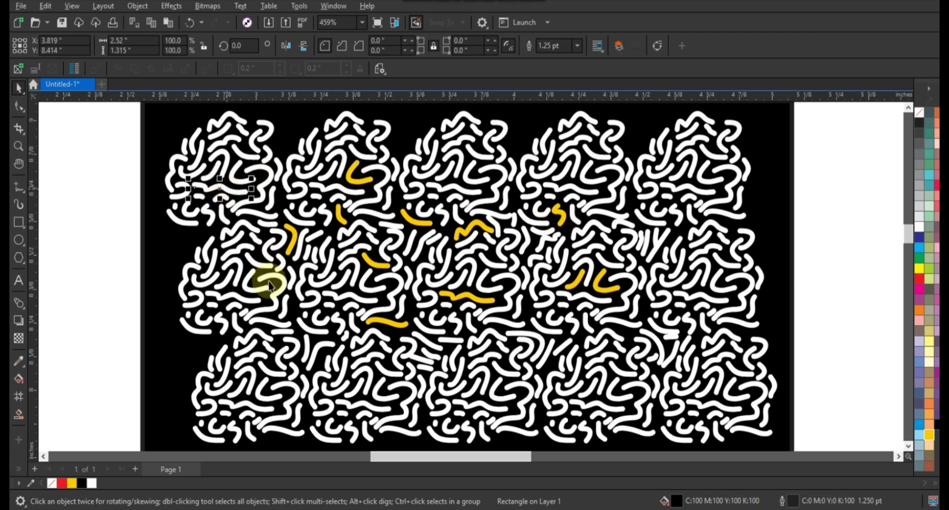
{"action": "left_click", "coordinate": [305, 330]}
{"action": "left_click", "coordinate": [414, 368]}
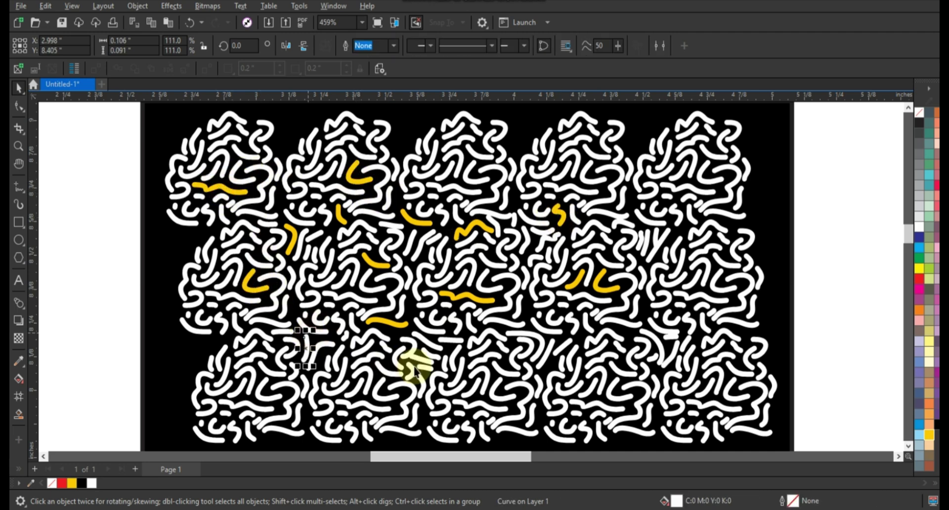
{"action": "left_click", "coordinate": [455, 370]}
{"action": "left_click", "coordinate": [409, 368]}
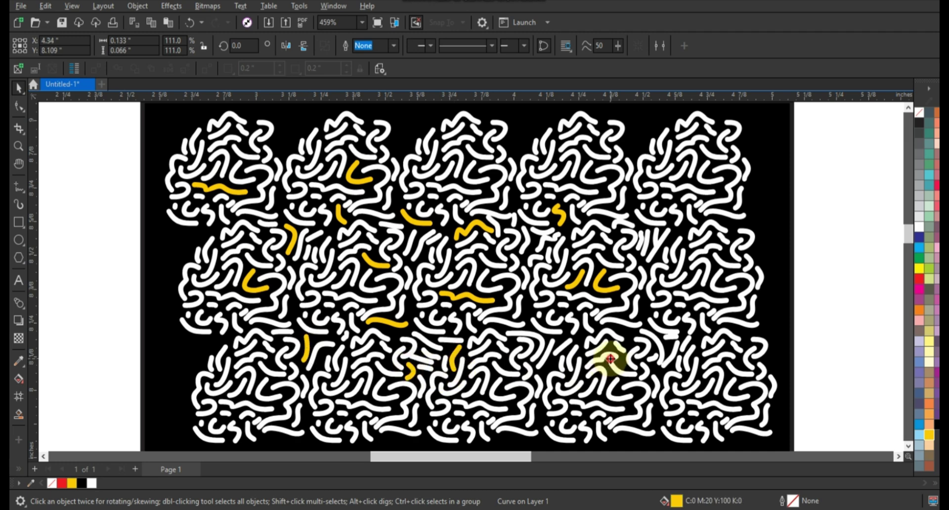
{"action": "left_click", "coordinate": [611, 358]}
{"action": "left_click", "coordinate": [650, 218]}
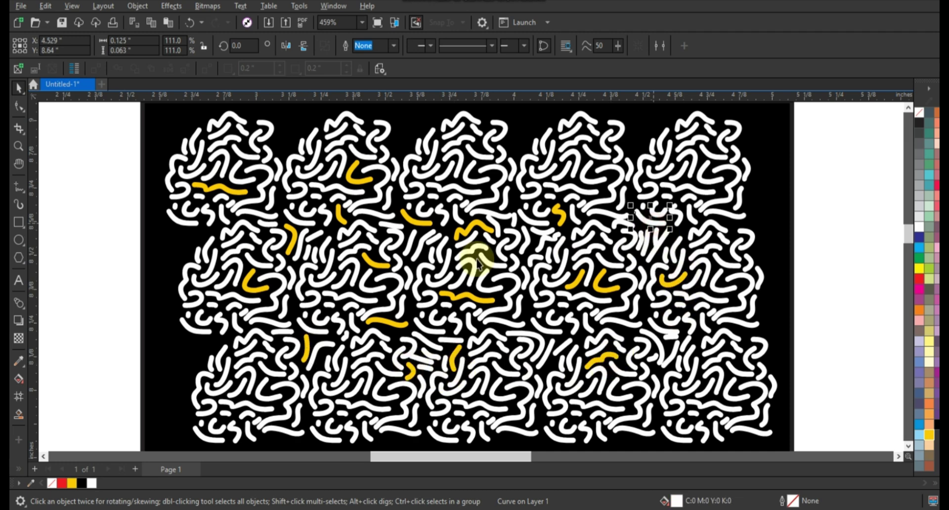
- Recolour middle and upper squiggles yellow, undoing the accidental yellow background fill
{"action": "left_click", "coordinate": [420, 246]}
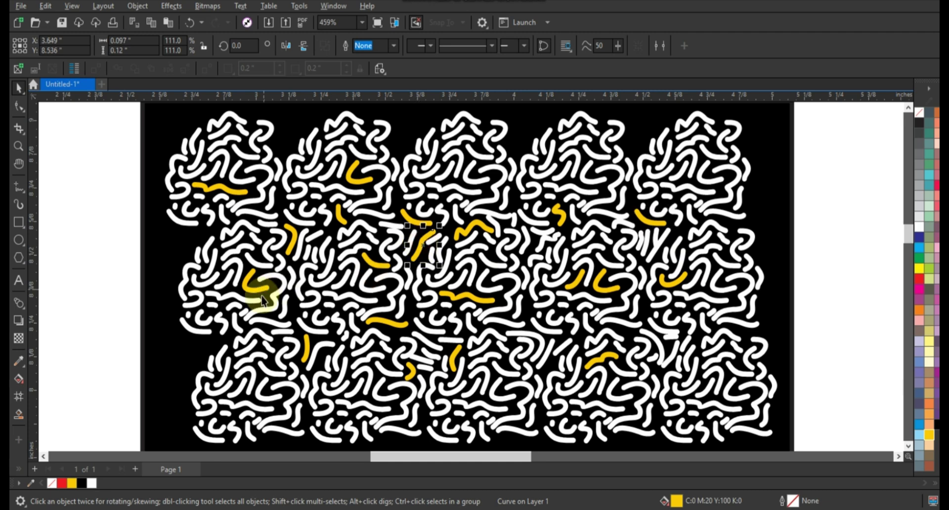
{"action": "left_click", "coordinate": [260, 337]}
{"action": "left_click", "coordinate": [539, 348]}
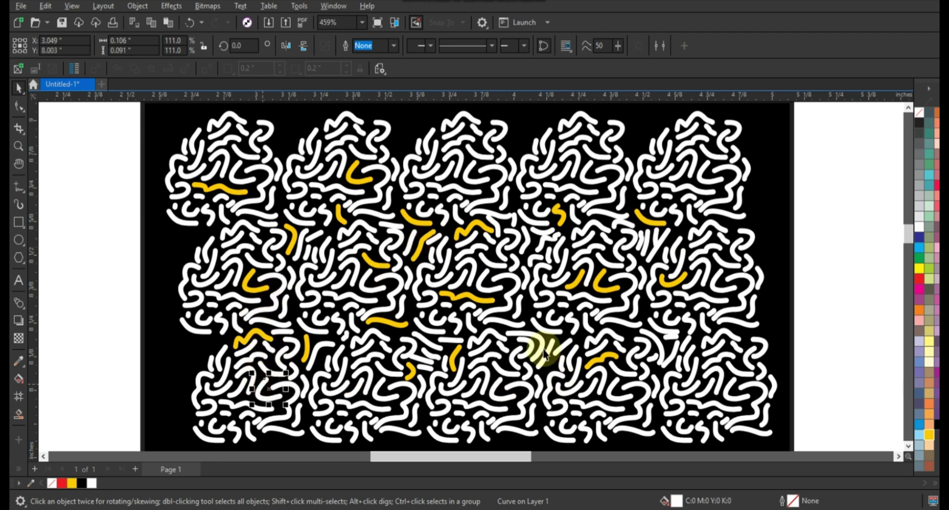
{"action": "left_click", "coordinate": [503, 180]}
{"action": "left_click", "coordinate": [456, 140]}
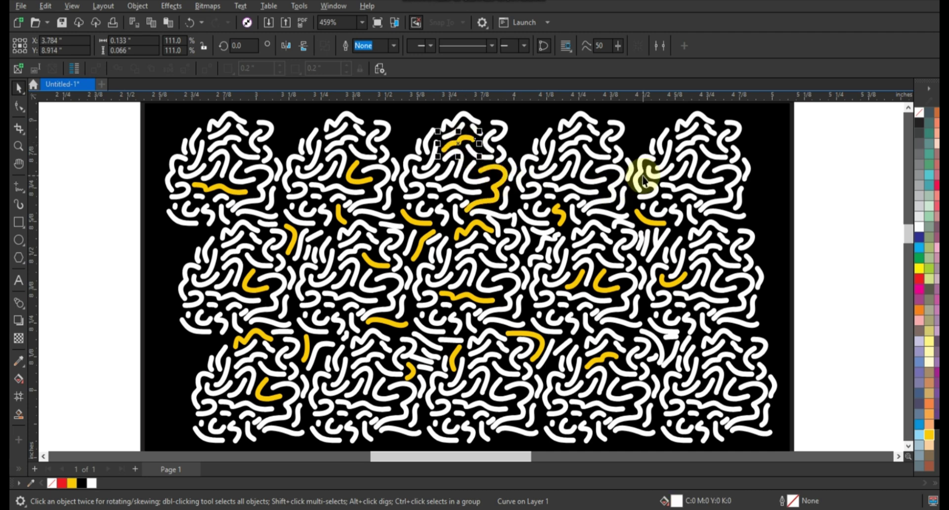
{"action": "left_click", "coordinate": [643, 181]}
{"action": "left_click", "coordinate": [685, 310]}
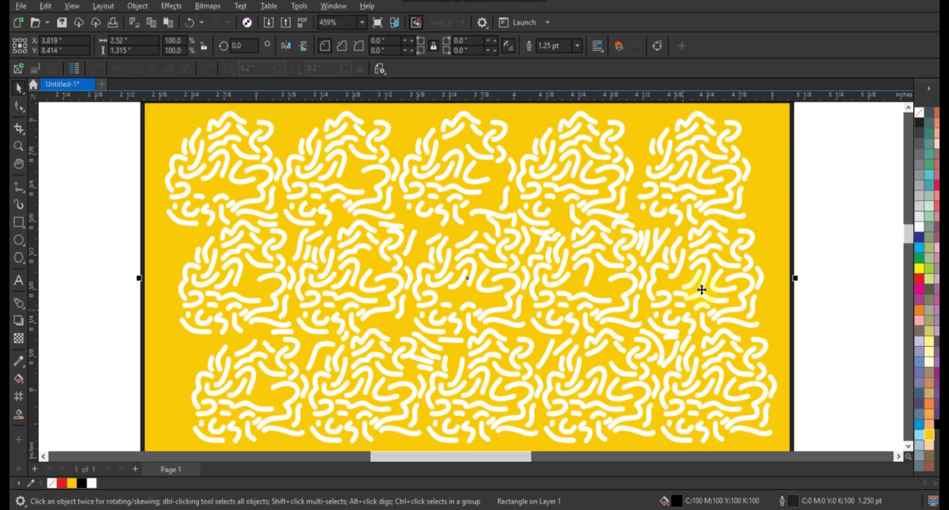
{"action": "key", "text": "ctrl+z"}
- Make remaining squiggles on the right, lower edge and centre yellow
{"action": "left_click", "coordinate": [726, 195]}
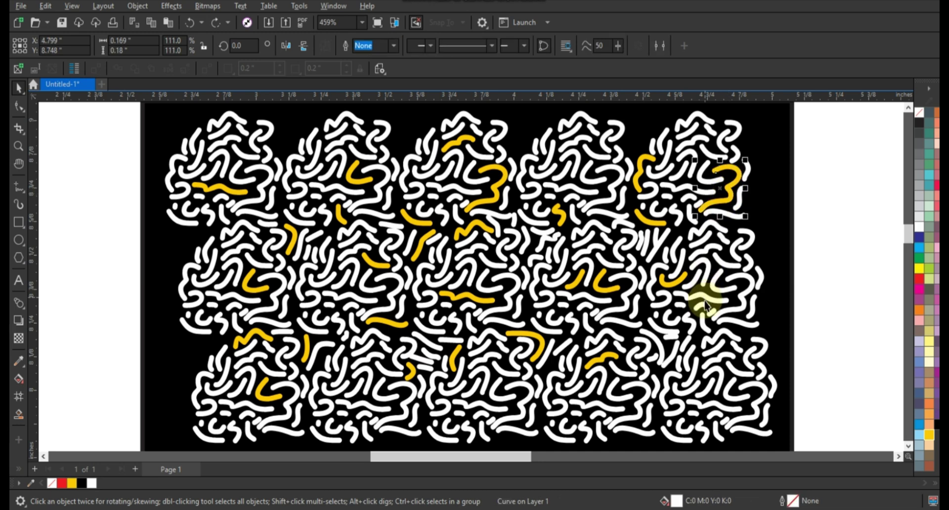
{"action": "left_click", "coordinate": [710, 320]}
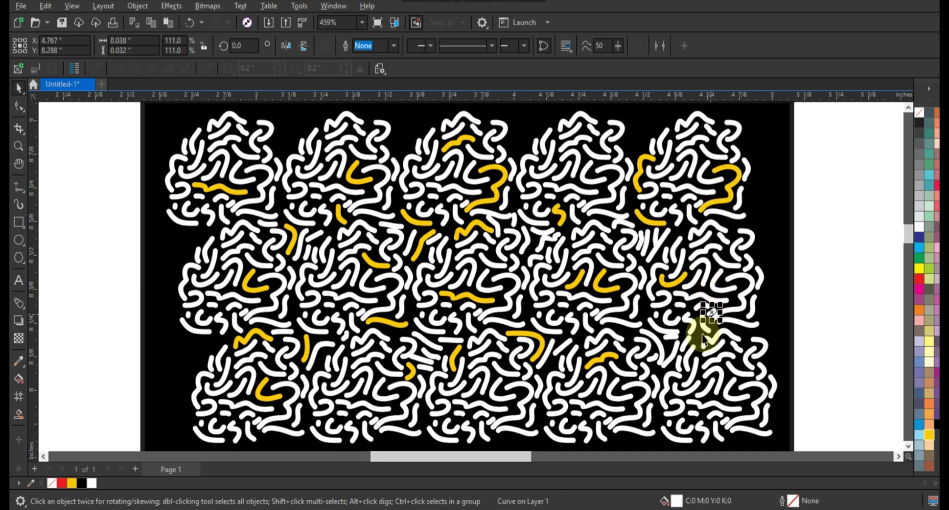
{"action": "left_click", "coordinate": [675, 355]}
{"action": "left_click", "coordinate": [623, 401]}
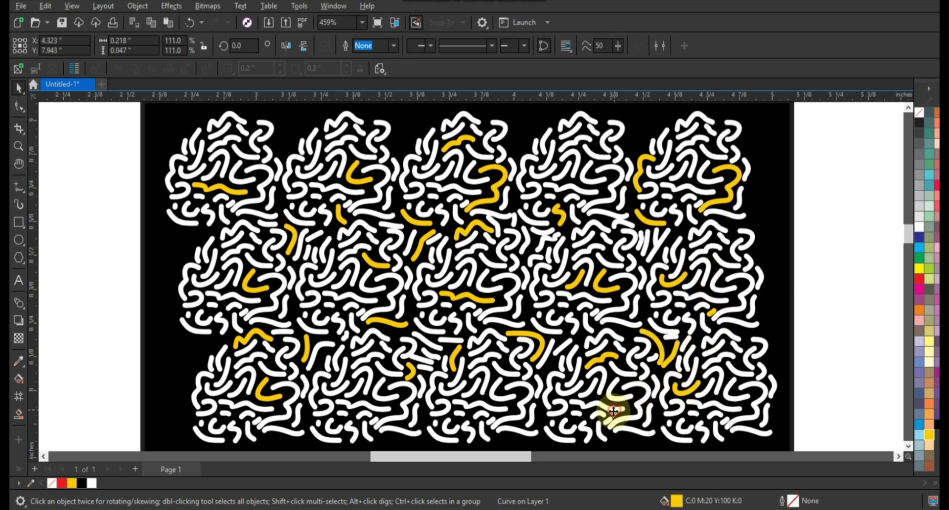
{"action": "left_click", "coordinate": [510, 407]}
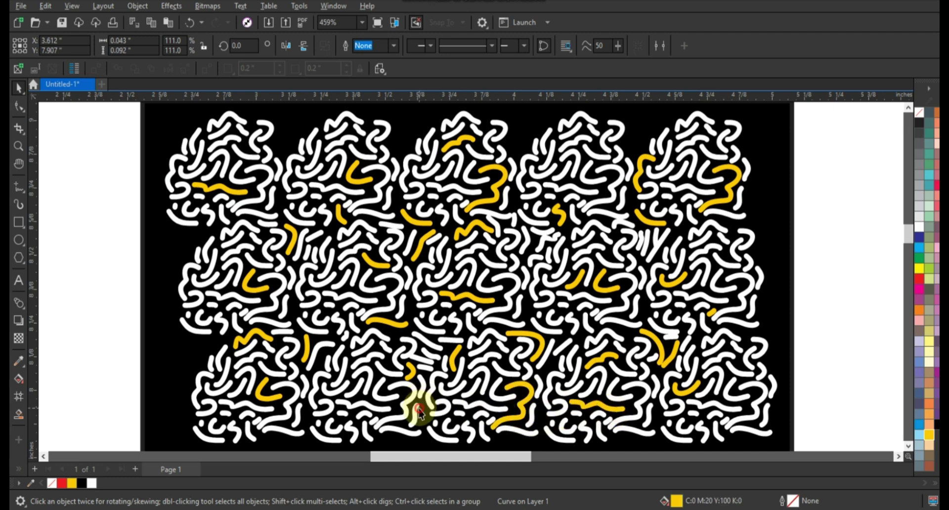
{"action": "left_click", "coordinate": [356, 405]}
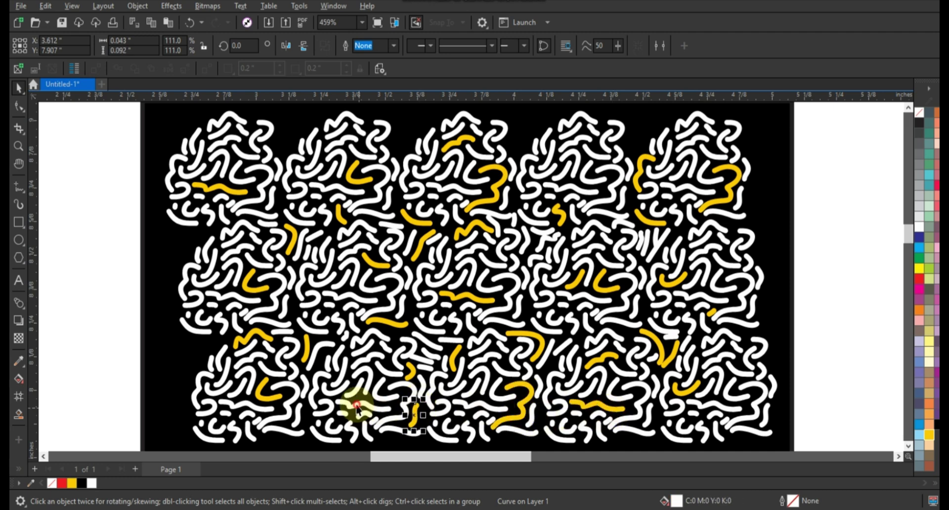
{"action": "left_click", "coordinate": [337, 322]}
{"action": "left_click", "coordinate": [322, 281]}
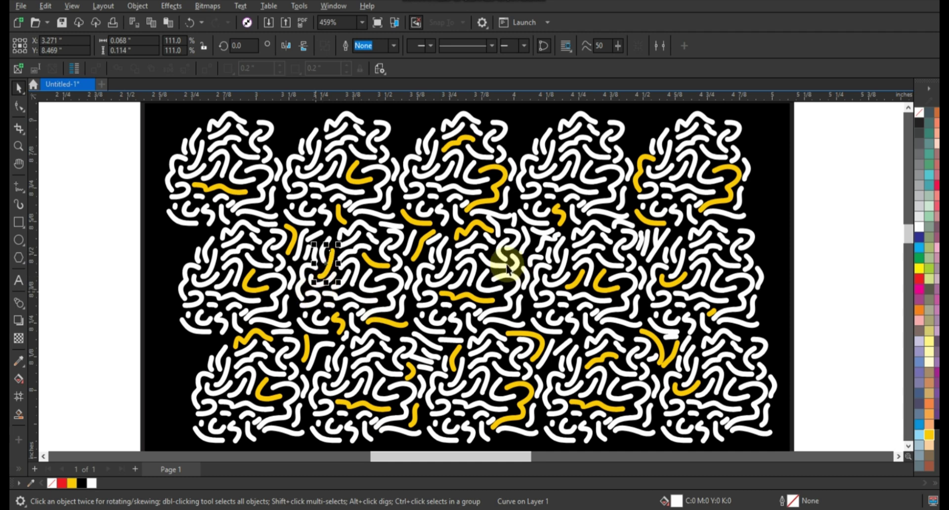
{"action": "left_click", "coordinate": [525, 281]}
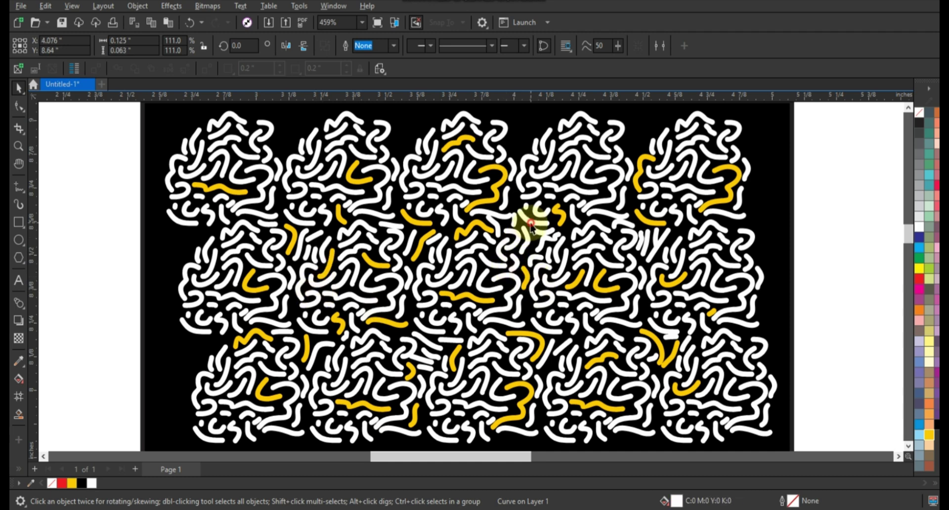
{"action": "left_click", "coordinate": [531, 225]}
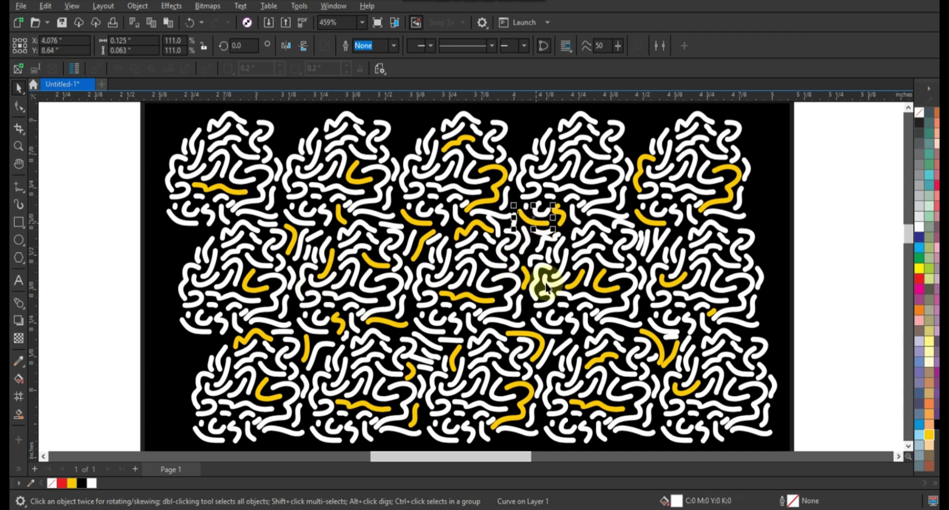
{"action": "left_click", "coordinate": [472, 261]}
{"action": "scroll", "coordinate": [499, 304], "scroll_direction": "down", "scroll_amount": 1}
- Select the whole squiggle pattern and move it onto the black cup shape
{"action": "left_click_drag", "start_coordinate": [167, 146], "coordinate": [717, 420]}
{"action": "key", "text": "F4"}
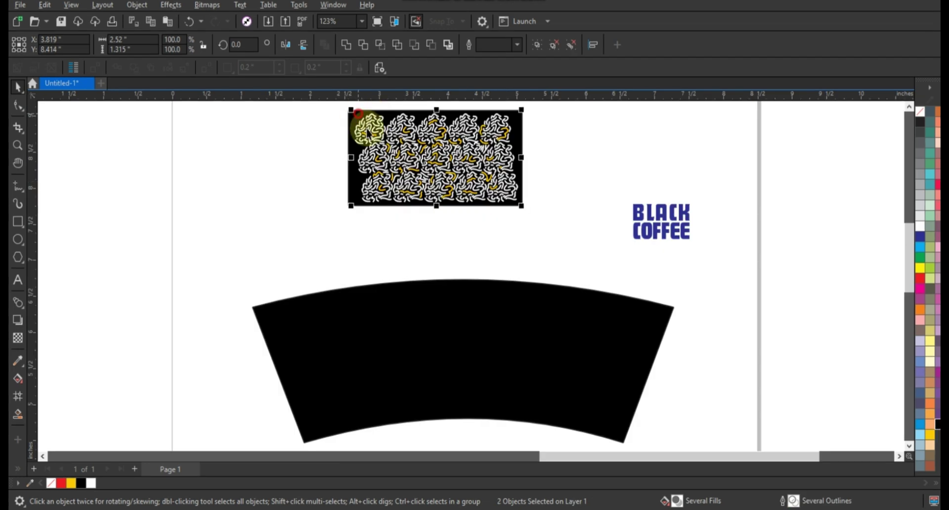
{"action": "left_click_drag", "start_coordinate": [368, 133], "coordinate": [351, 334]}
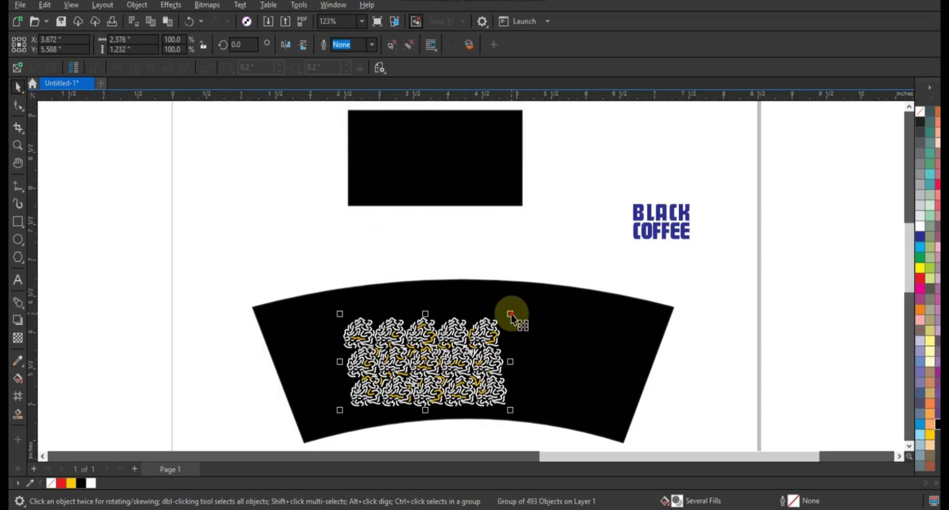
- Scale the pattern up past 184% until it covers the cup's edges
{"action": "left_click_drag", "start_coordinate": [510, 315], "coordinate": [583, 273]}
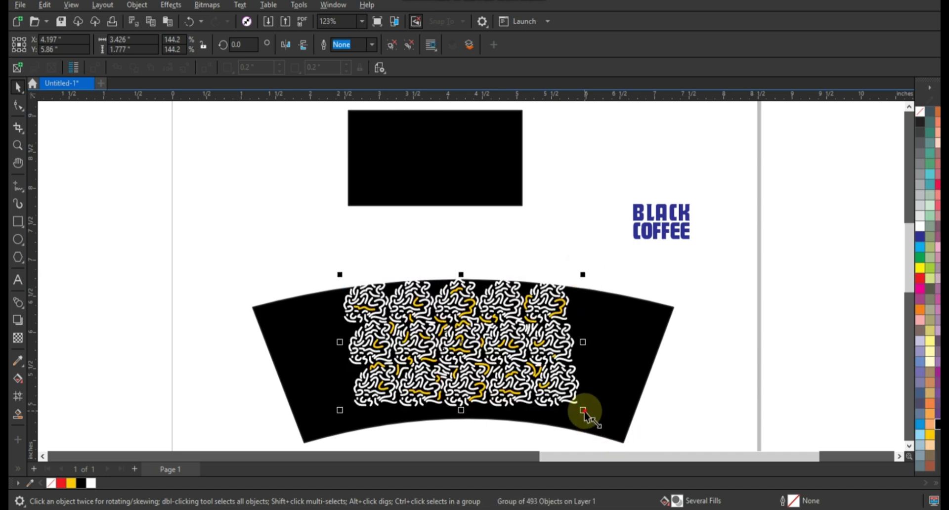
{"action": "left_click_drag", "start_coordinate": [583, 410], "coordinate": [615, 428]}
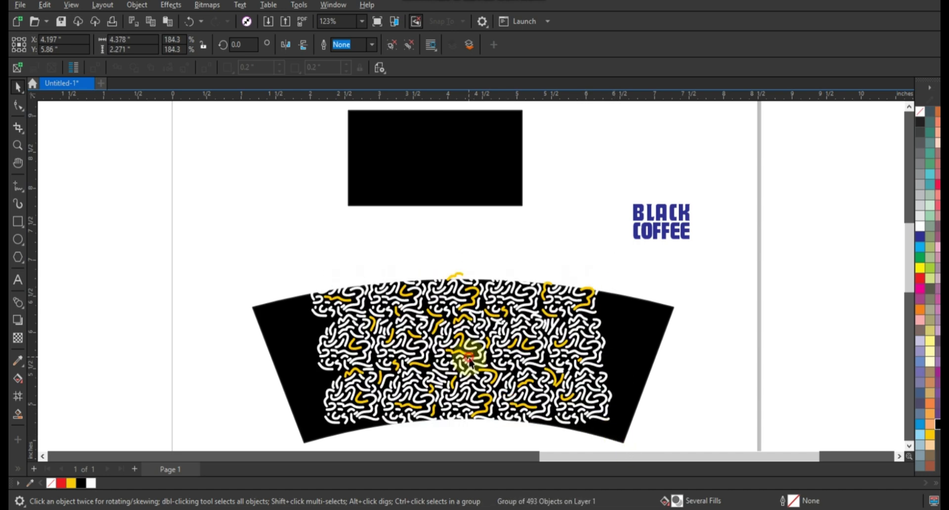
{"action": "left_click_drag", "start_coordinate": [272, 224], "coordinate": [613, 429]}
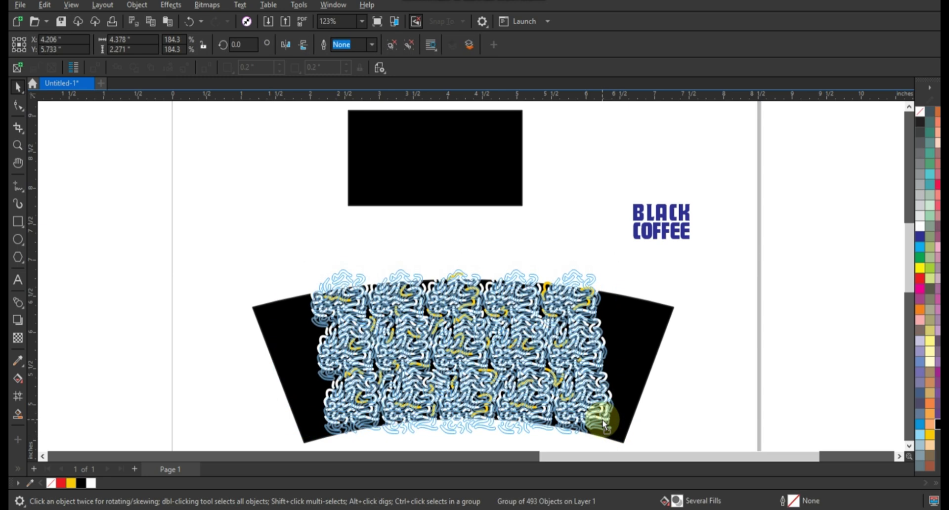
{"action": "scroll", "coordinate": [581, 338], "scroll_direction": "down", "scroll_amount": 1}
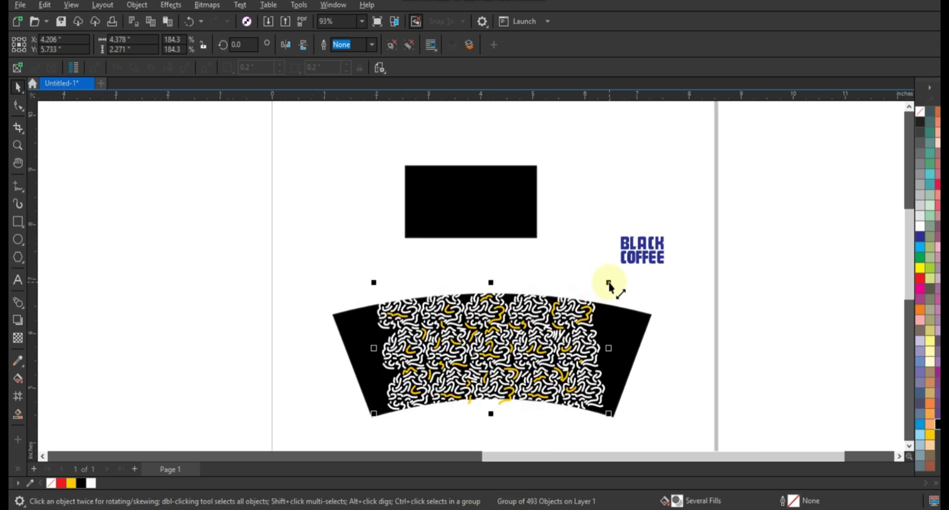
{"action": "left_click_drag", "start_coordinate": [609, 283], "coordinate": [690, 256]}
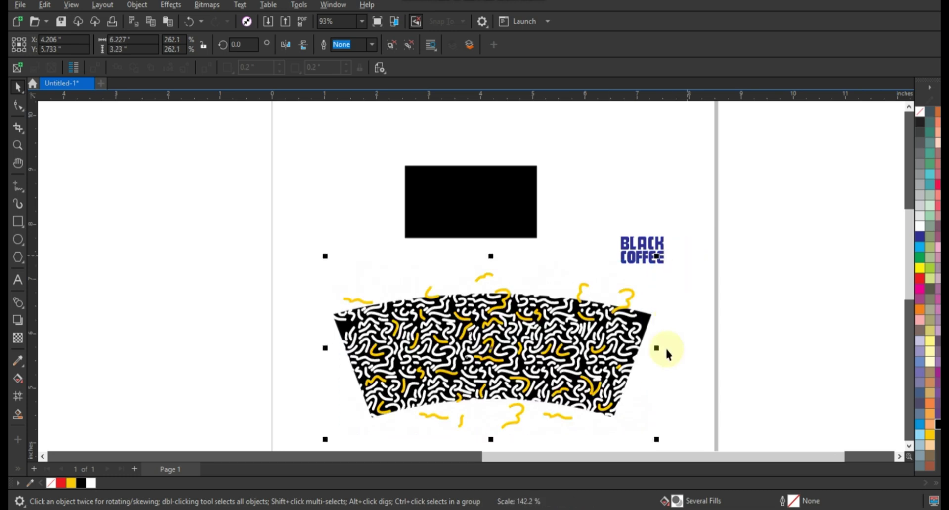
{"action": "left_click_drag", "start_coordinate": [614, 351], "coordinate": [623, 351]}
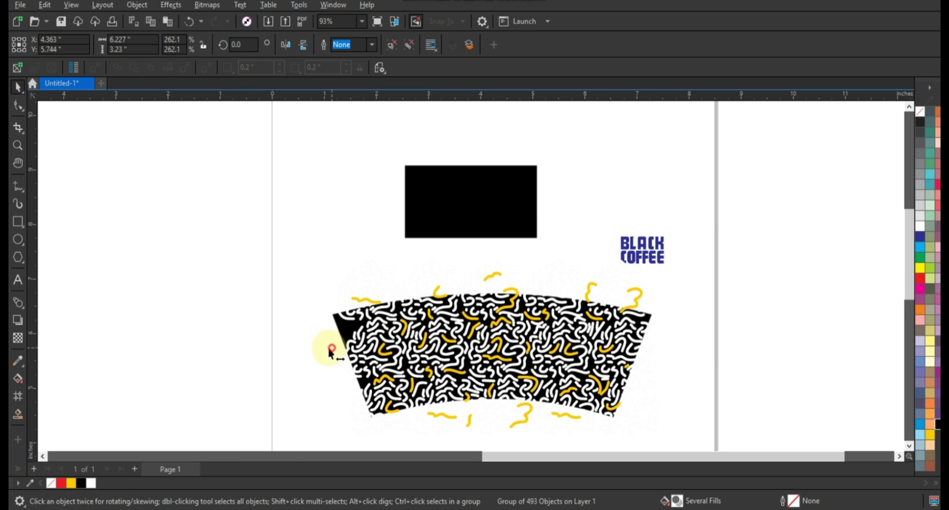
{"action": "left_click_drag", "start_coordinate": [312, 350], "coordinate": [313, 348]}
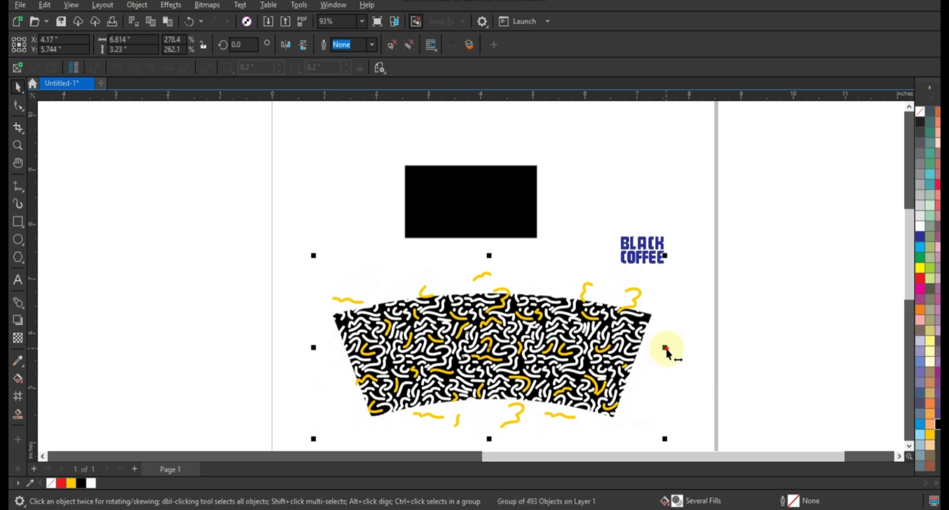
{"action": "scroll", "coordinate": [635, 341], "scroll_direction": "up", "scroll_amount": 2}
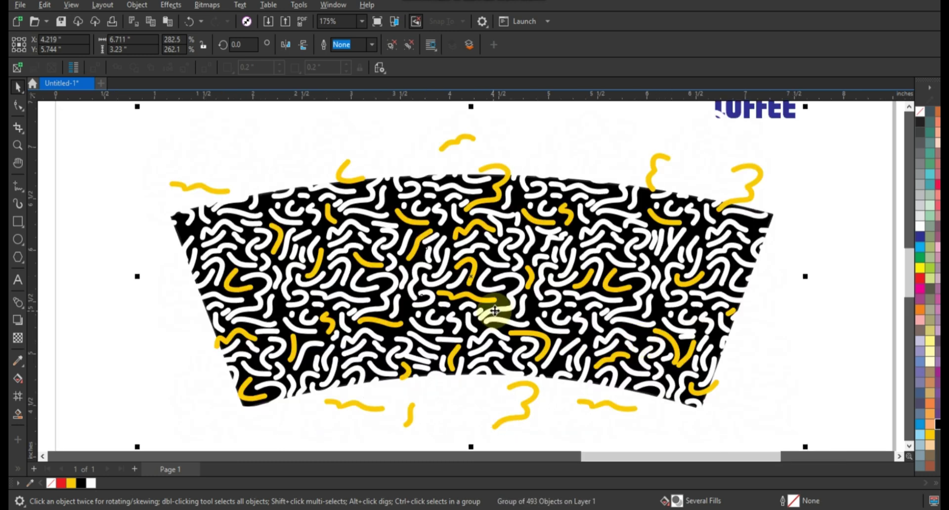
{"action": "scroll", "coordinate": [505, 388], "scroll_direction": "down", "scroll_amount": 1}
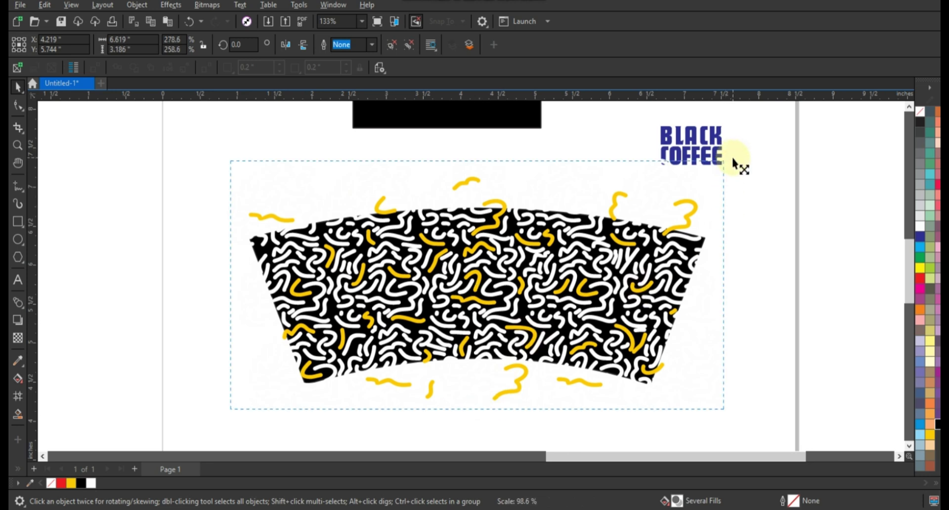
{"action": "left_click_drag", "start_coordinate": [733, 159], "coordinate": [734, 157]}
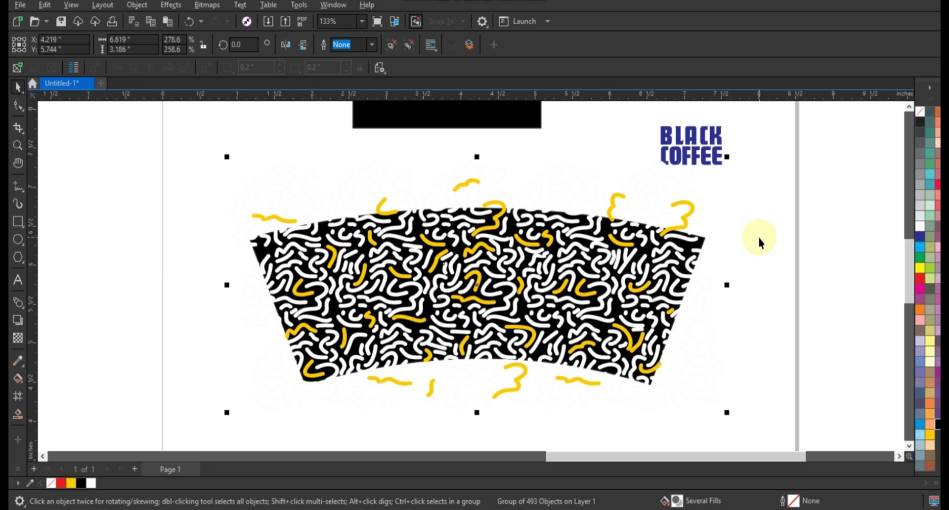
- Make the BLACK COFFEE text yellow and move it to the cup's centre
{"action": "left_click", "coordinate": [759, 241]}
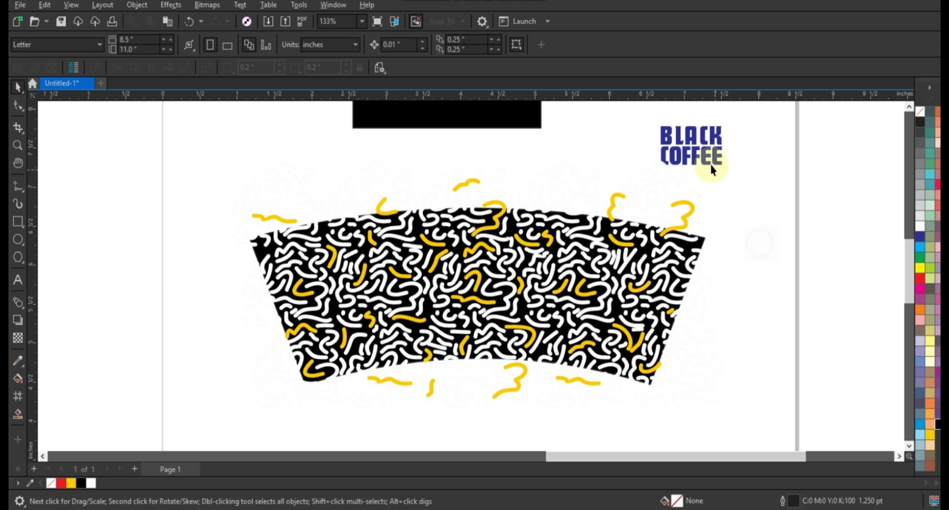
{"action": "left_click", "coordinate": [708, 158]}
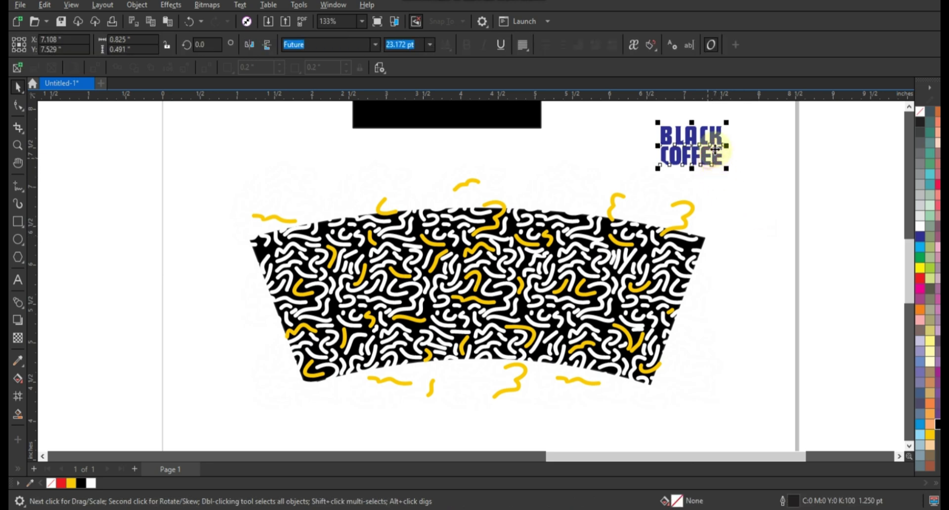
{"action": "left_click", "coordinate": [920, 268]}
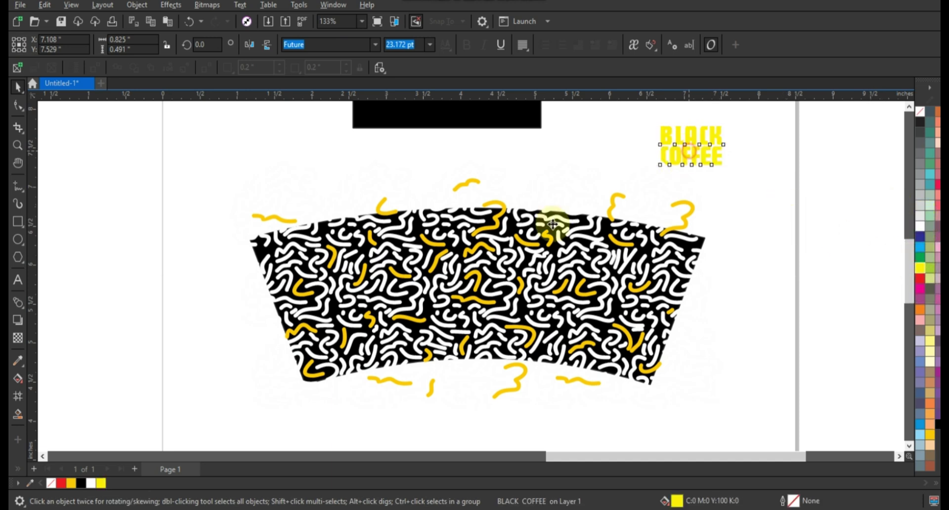
{"action": "mouse_move", "coordinate": [690, 155]}
{"action": "left_mouse_down"}
{"action": "mouse_move", "coordinate": [486, 288]}
{"action": "mouse_move", "coordinate": [499, 313]}
{"action": "left_mouse_up"}
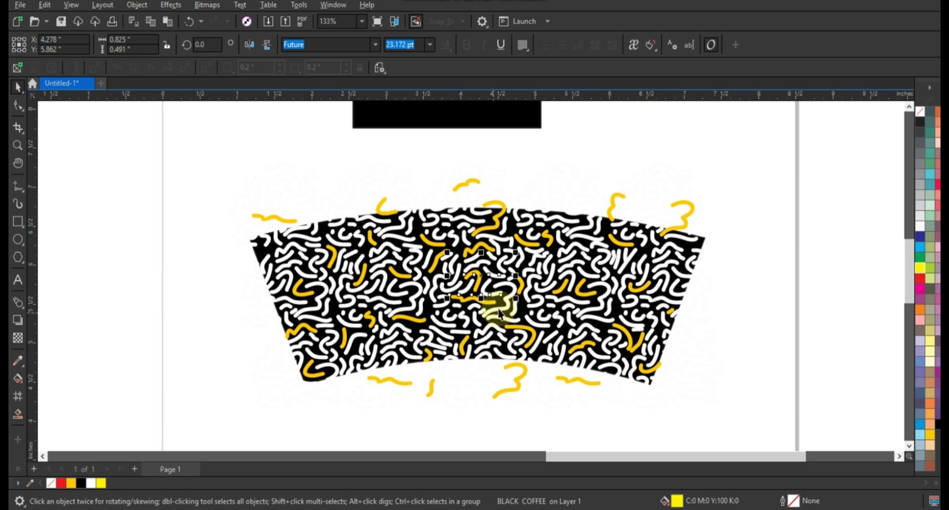
- Enlarge the BLACK COFFEE text to about 150% and recentre it slightly
{"action": "left_click", "coordinate": [499, 312]}
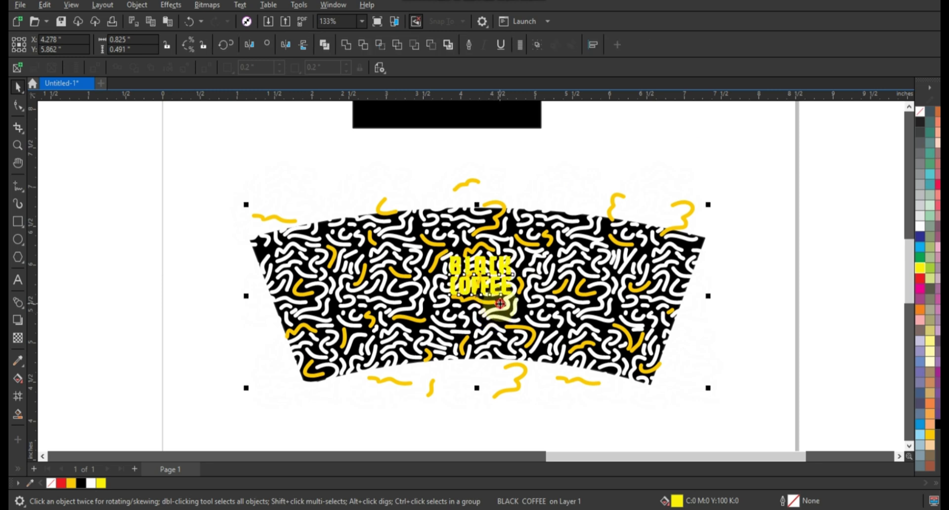
{"action": "left_click", "coordinate": [767, 350]}
{"action": "left_click", "coordinate": [502, 291]}
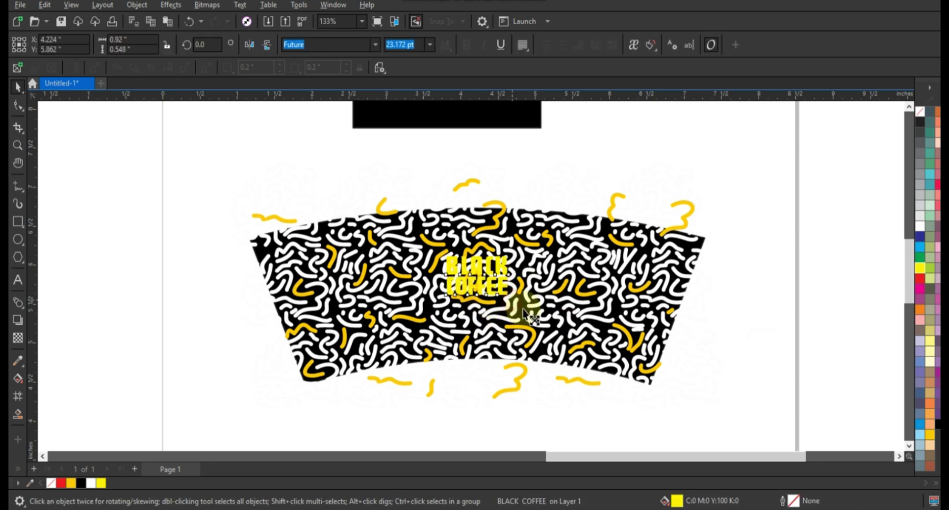
{"action": "left_click_drag", "start_coordinate": [514, 300], "coordinate": [531, 316]}
{"action": "left_click_drag", "start_coordinate": [480, 281], "coordinate": [478, 290]}
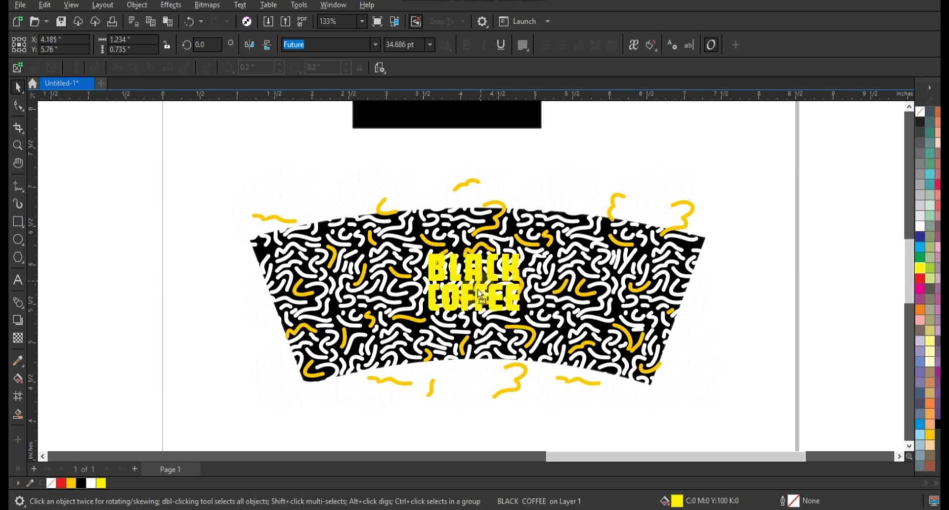
{"action": "left_click", "coordinate": [18, 144]}
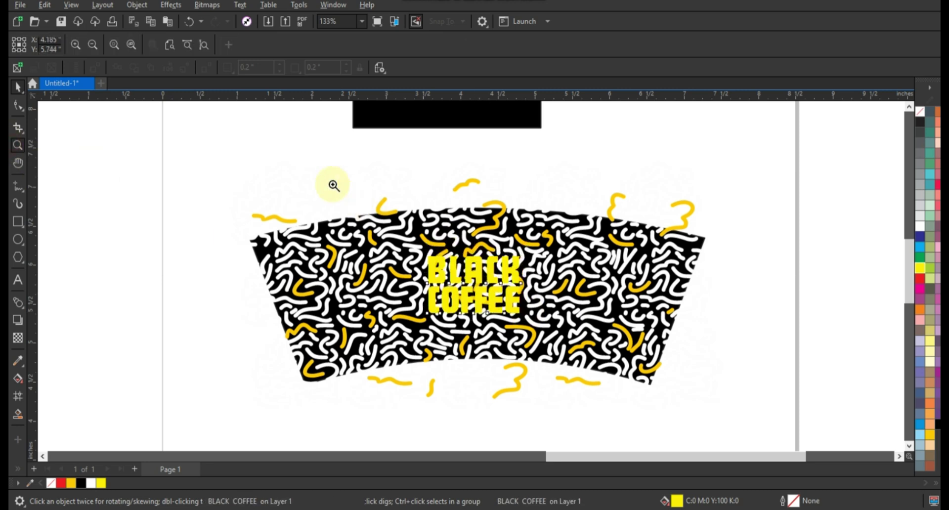
- Zoom in on the cup design and compare the pattern placement using Undo
{"action": "left_click_drag", "start_coordinate": [332, 186], "coordinate": [618, 380]}
{"action": "left_click", "coordinate": [19, 88]}
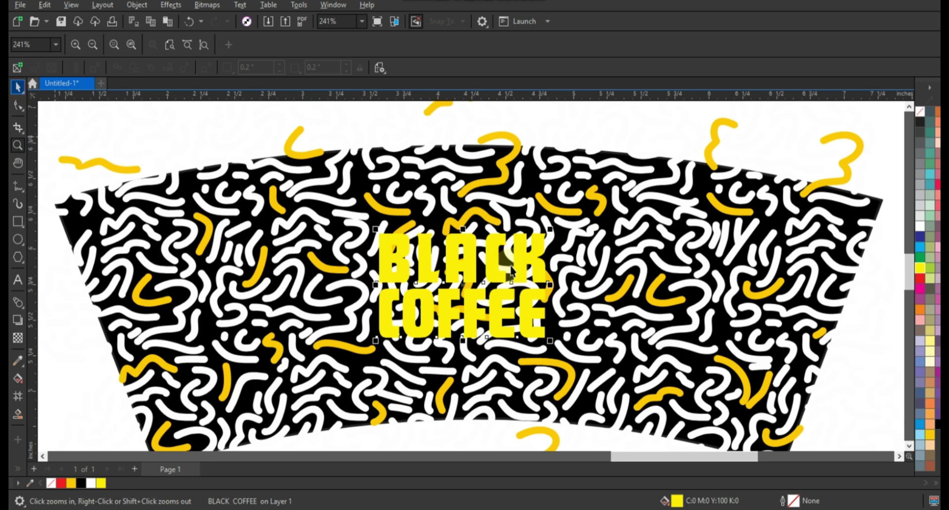
{"action": "left_click", "coordinate": [920, 247]}
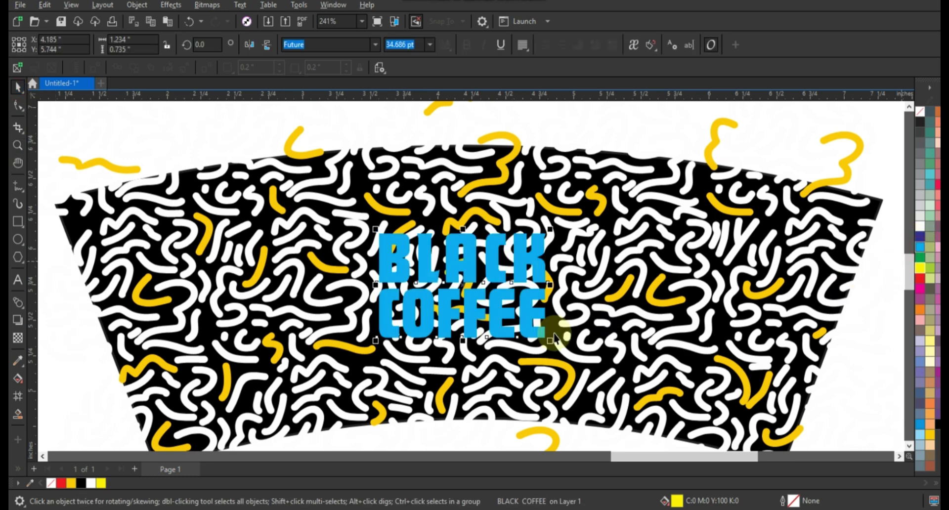
{"action": "key", "text": "Escape"}
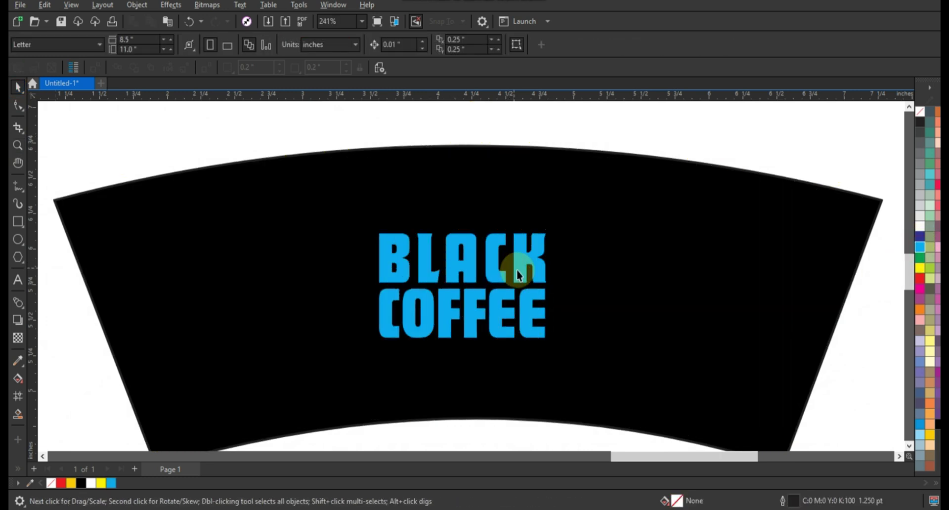
{"action": "key", "text": "ctrl+z"}
- Pick out squiggles behind BLACK, briefly deleting and restoring the text to inspect them
{"action": "left_click", "coordinate": [395, 43]}
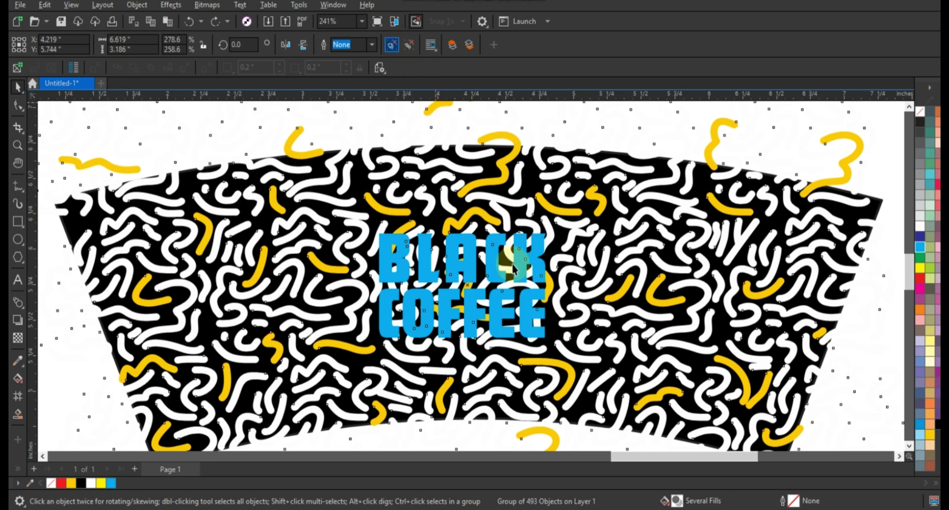
{"action": "left_click", "coordinate": [509, 254]}
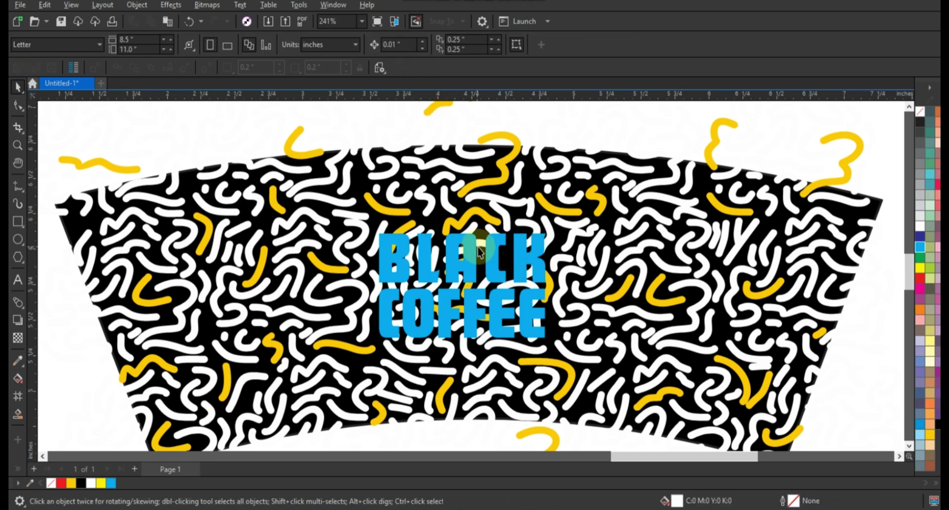
{"action": "left_click", "coordinate": [428, 228]}
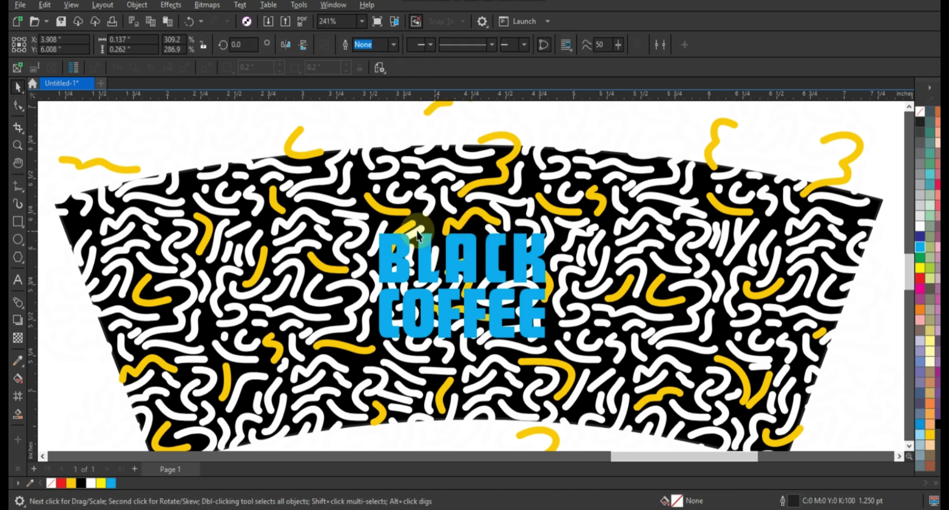
{"action": "left_click", "coordinate": [414, 257]}
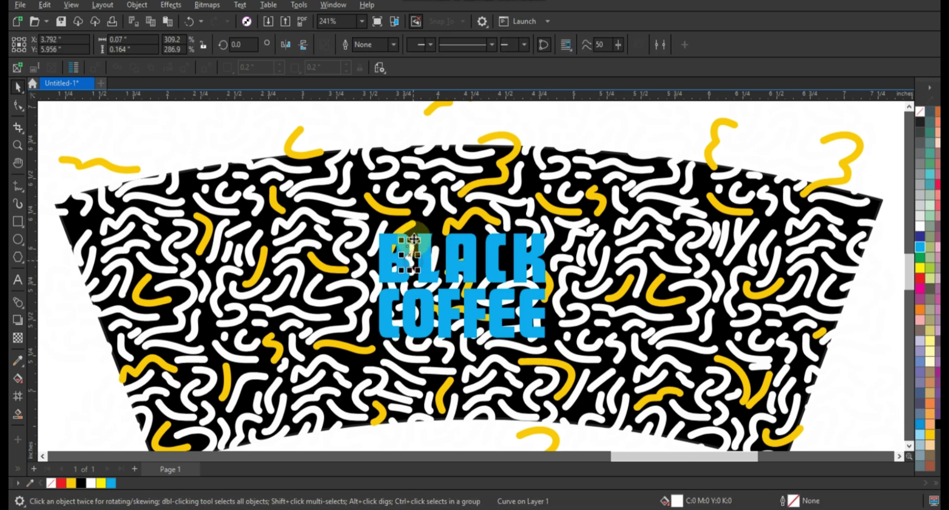
{"action": "left_click", "coordinate": [405, 232]}
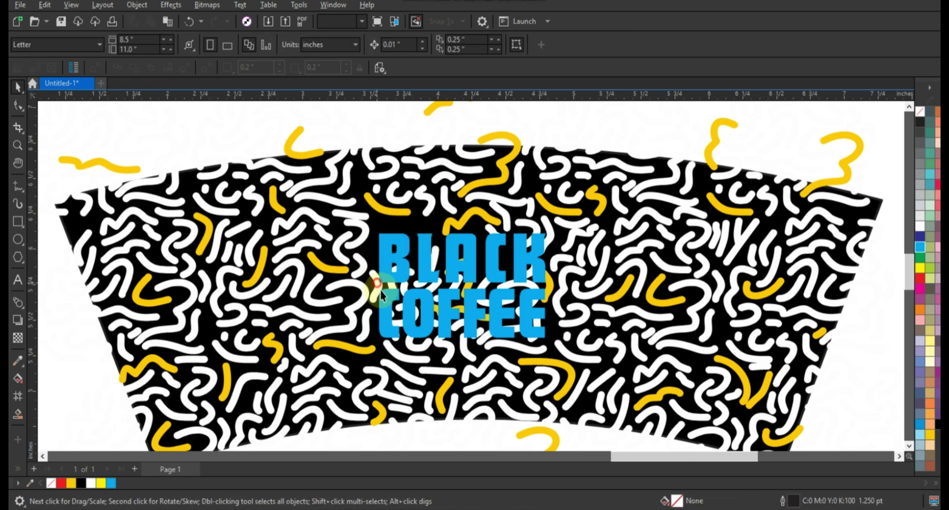
{"action": "left_click", "coordinate": [402, 287]}
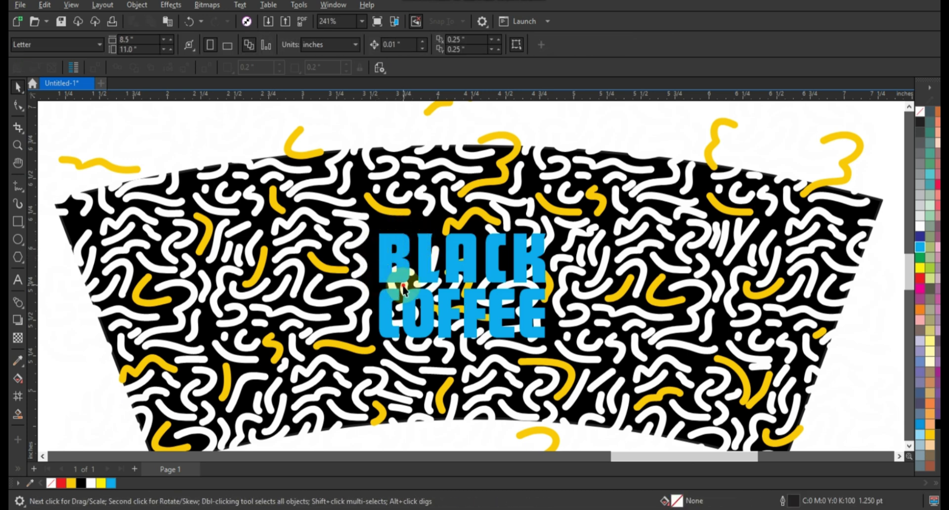
{"action": "left_click", "coordinate": [435, 254]}
{"action": "left_click", "coordinate": [459, 287]}
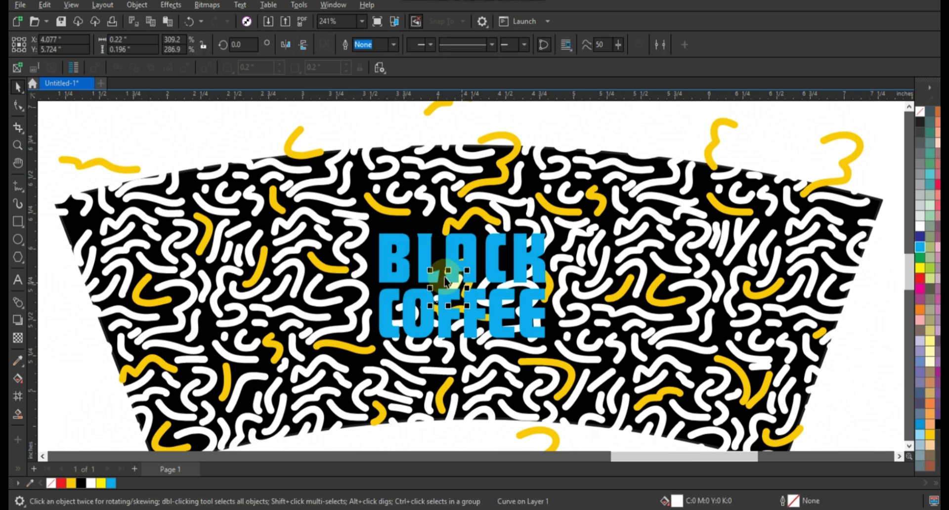
{"action": "left_click", "coordinate": [483, 285]}
{"action": "key", "text": "Delete"}
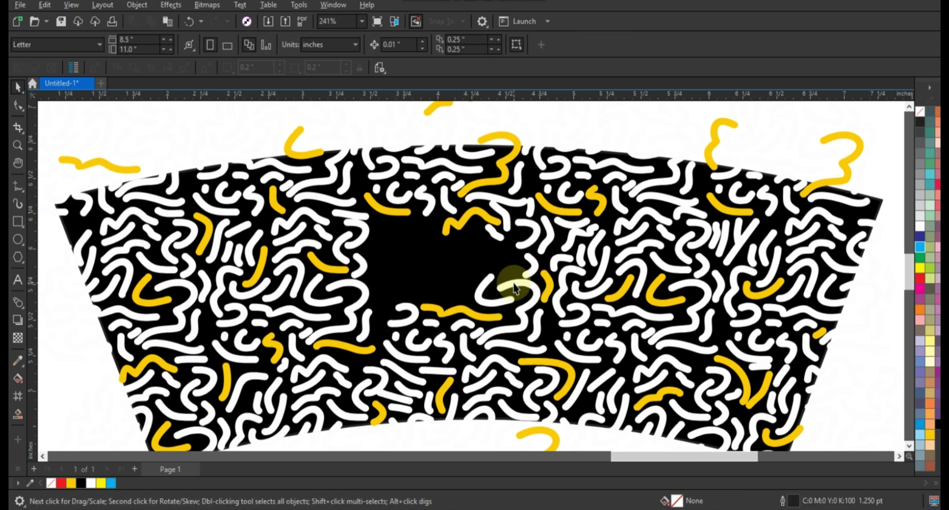
{"action": "key", "text": "ctrl+z"}
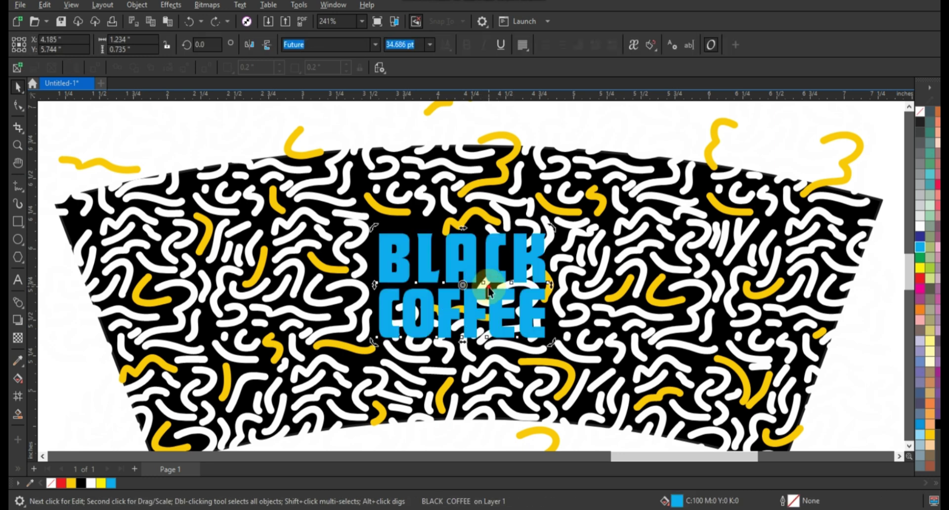
- Check the squiggles beside the title and inside COFFEE's letters
{"action": "left_click", "coordinate": [511, 262]}
{"action": "left_click", "coordinate": [493, 230]}
{"action": "left_click", "coordinate": [543, 233]}
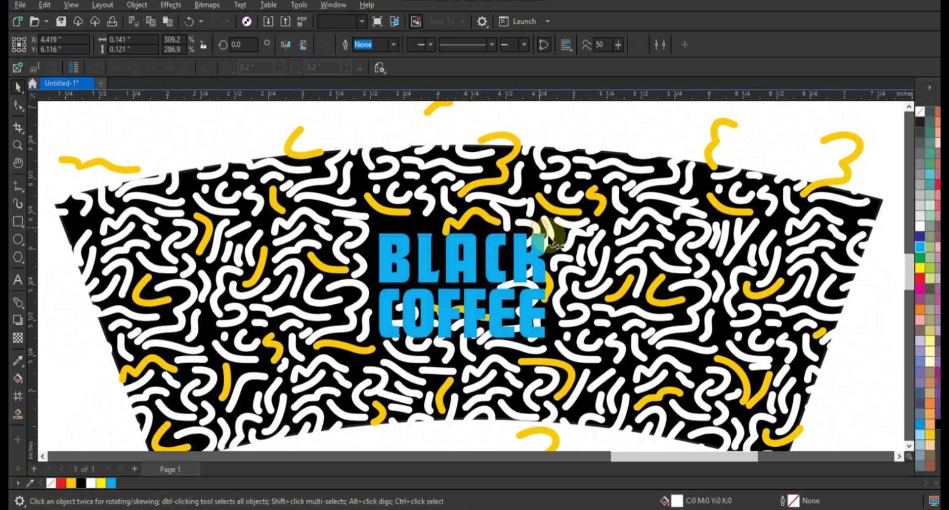
{"action": "left_click", "coordinate": [542, 280]}
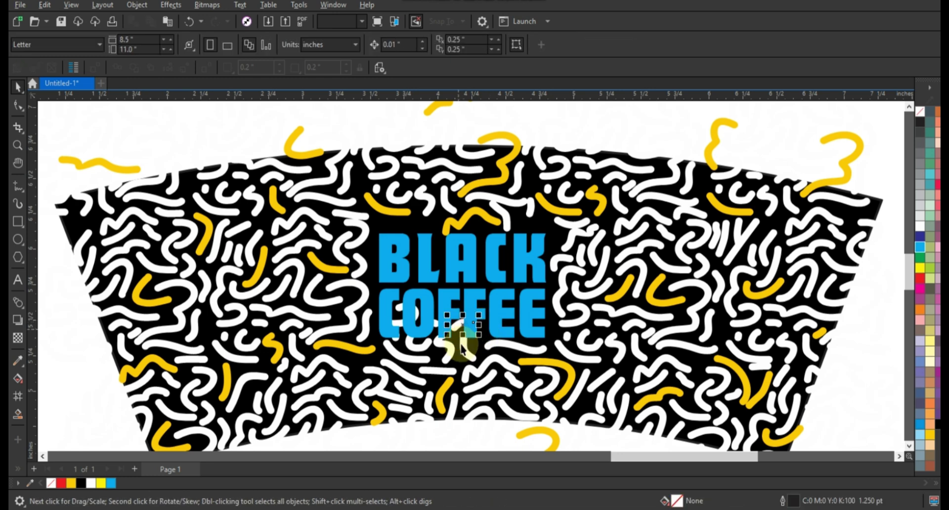
{"action": "left_click", "coordinate": [409, 350]}
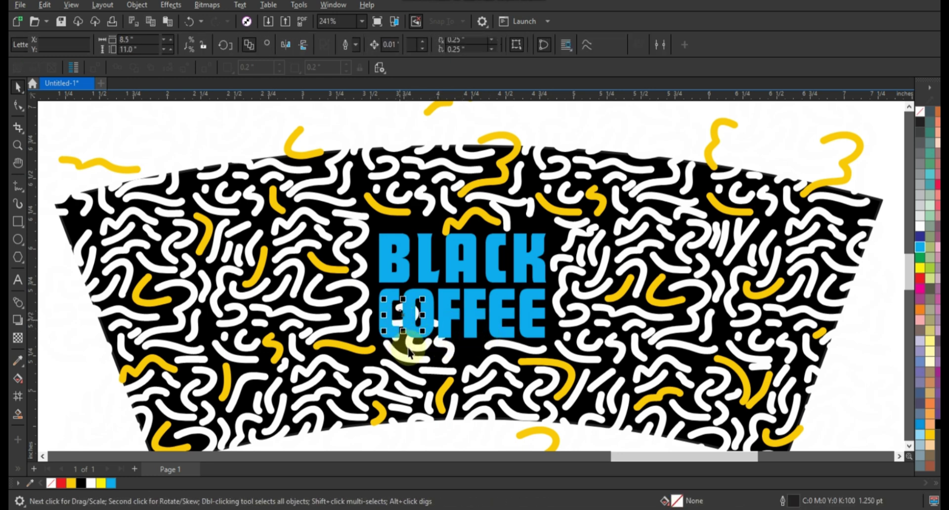
{"action": "left_click", "coordinate": [395, 345]}
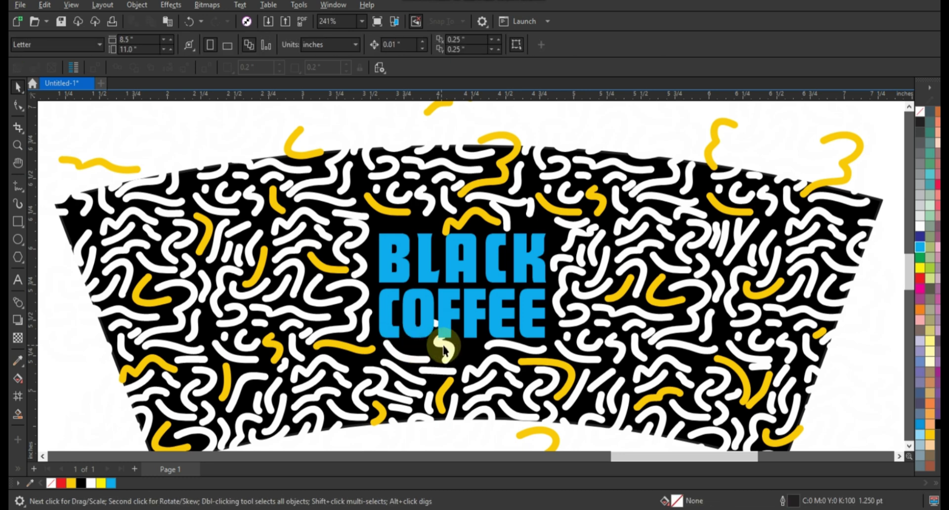
{"action": "left_click", "coordinate": [457, 331]}
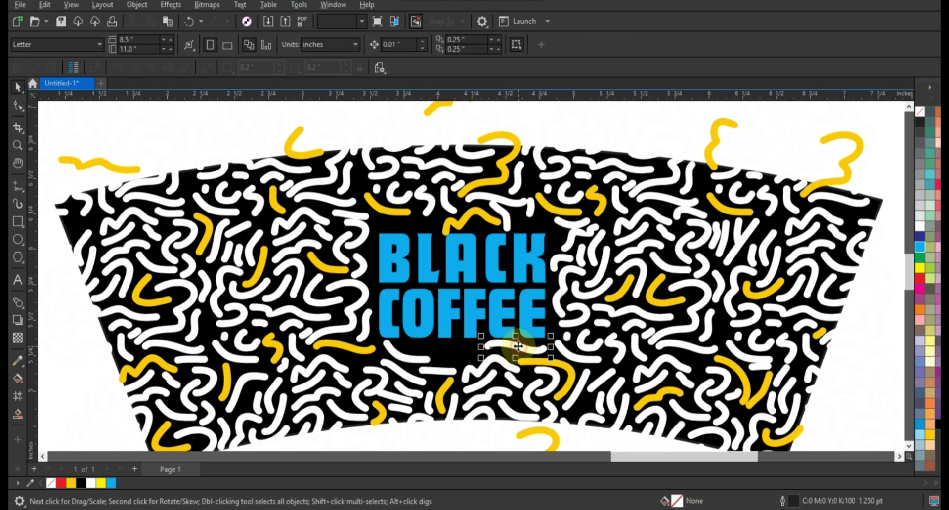
- Nudge the squiggle under COFFEE slightly right, then reselect the title
{"action": "left_click", "coordinate": [496, 349]}
{"action": "left_click_drag", "start_coordinate": [492, 352], "coordinate": [501, 350]}
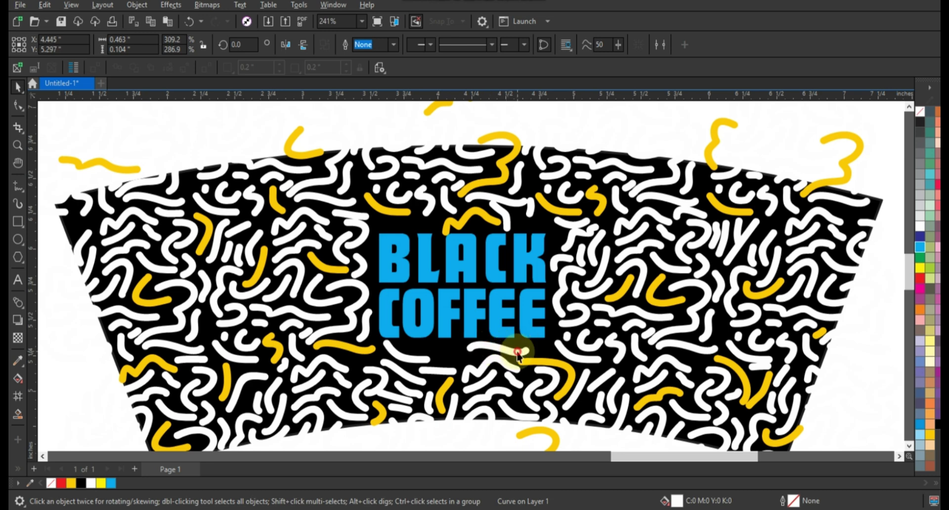
{"action": "left_click", "coordinate": [518, 353]}
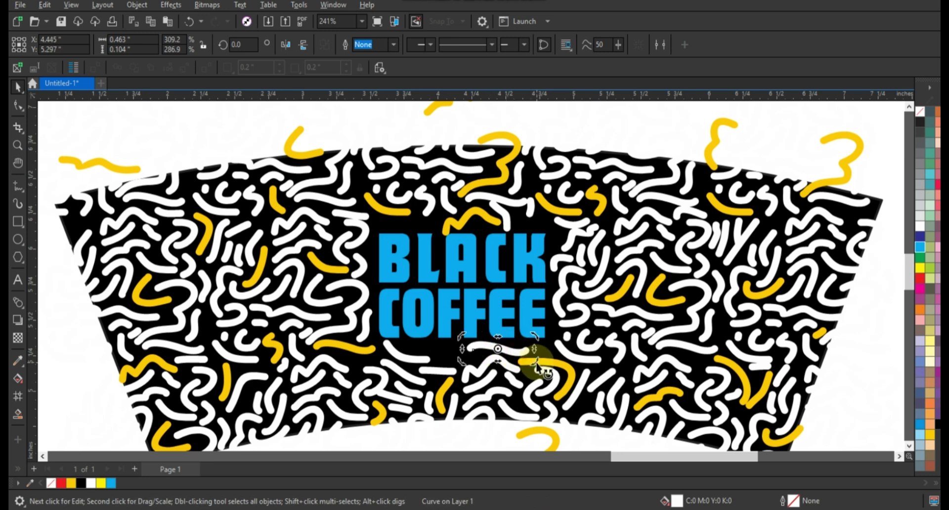
{"action": "left_click", "coordinate": [502, 317]}
- Split the title into words, widen BLACK and make it white, COFFEE yellow
{"action": "key", "text": "ctrl+z"}
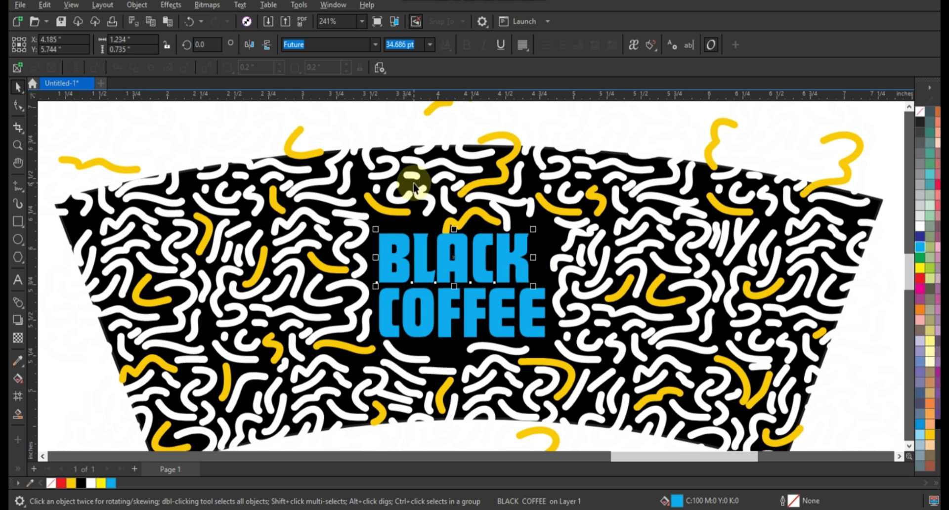
{"action": "left_click_drag", "start_coordinate": [533, 258], "coordinate": [553, 262]}
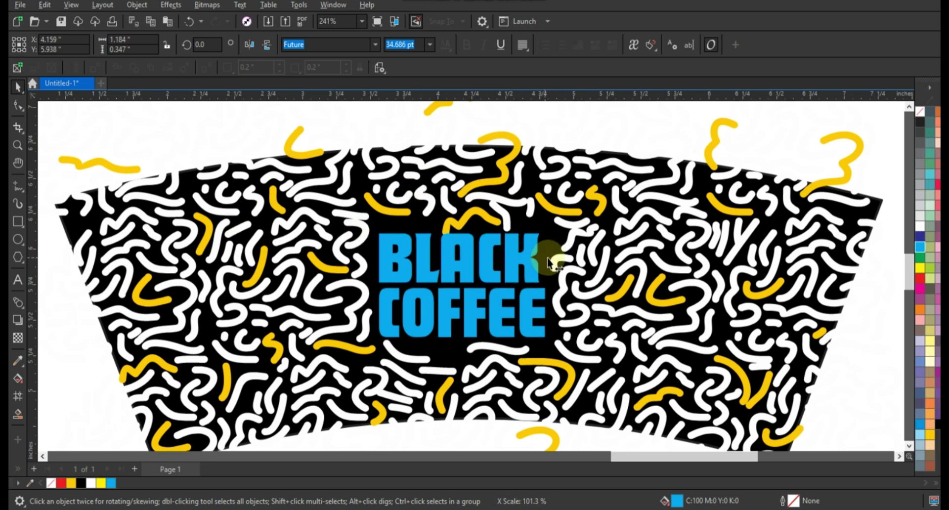
{"action": "left_click", "coordinate": [921, 225]}
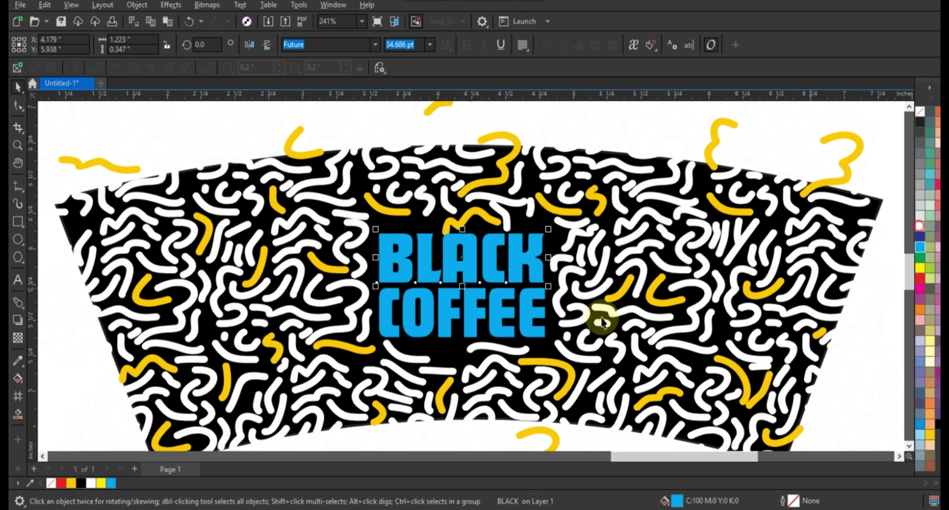
{"action": "left_click", "coordinate": [470, 322]}
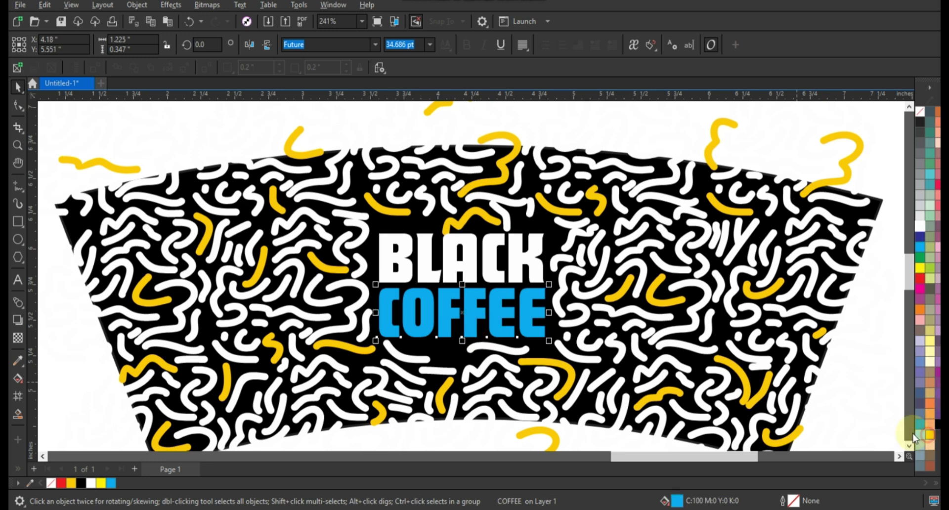
{"action": "left_click", "coordinate": [928, 435]}
- Shrink both words together slightly to 32.797 pt
{"action": "left_click", "coordinate": [487, 274], "text": "shift"}
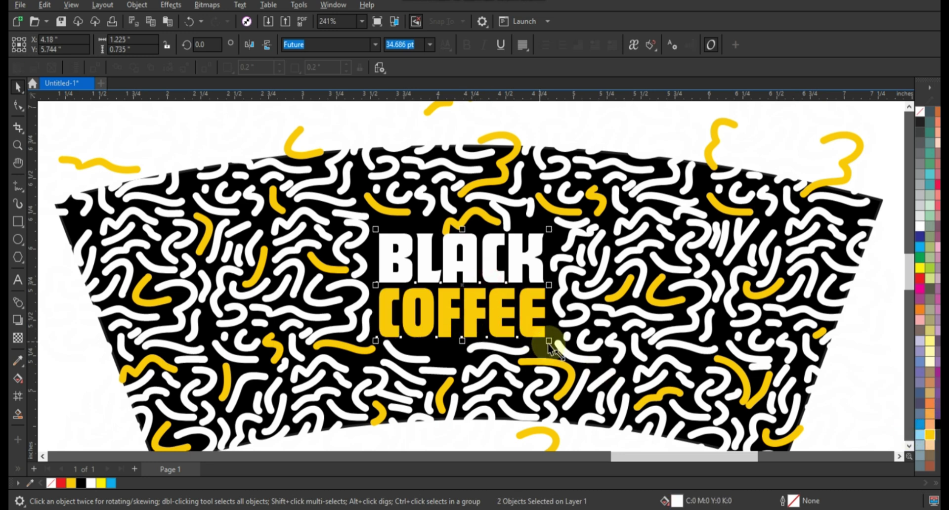
{"action": "left_click_drag", "start_coordinate": [548, 342], "coordinate": [494, 278]}
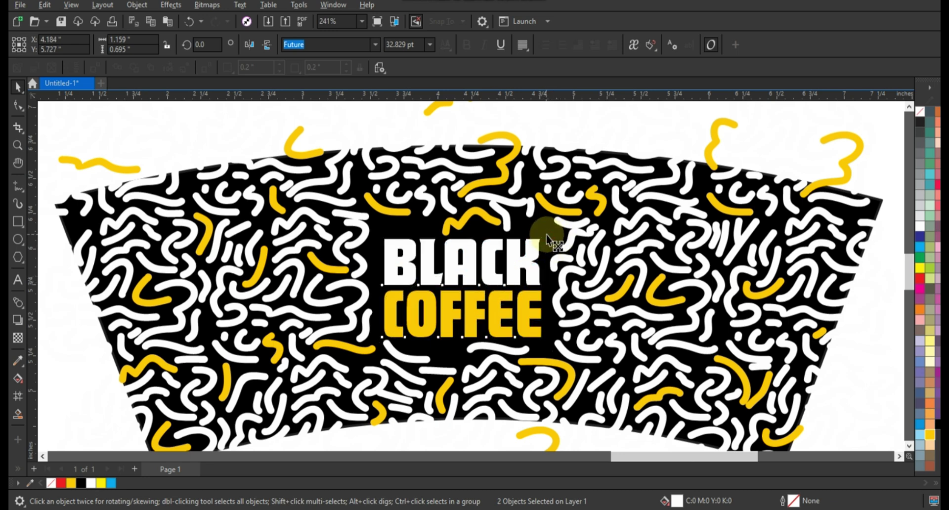
{"action": "mouse_move", "coordinate": [548, 241]}
{"action": "left_mouse_down"}
{"action": "mouse_move", "coordinate": [550, 254]}
{"action": "mouse_move", "coordinate": [540, 255]}
{"action": "left_mouse_up"}
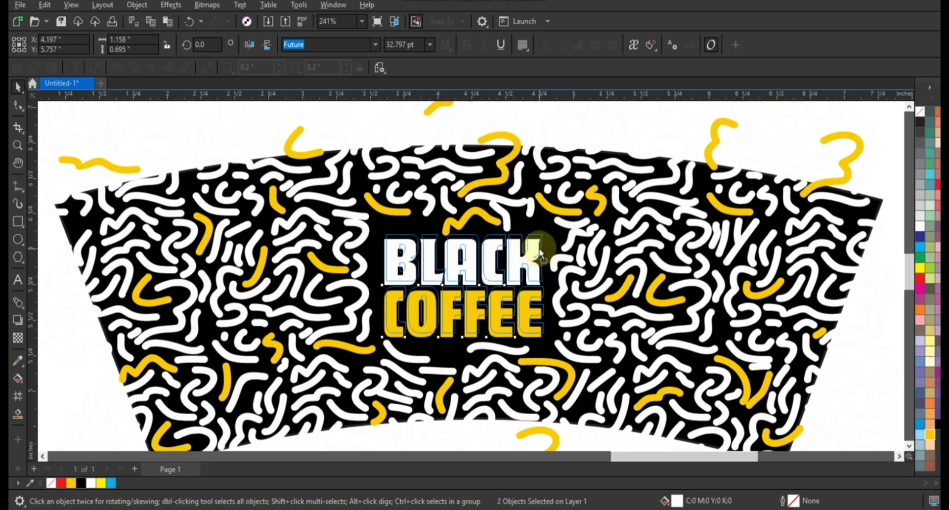
{"action": "scroll", "coordinate": [539, 253], "scroll_direction": "down", "scroll_amount": 3}
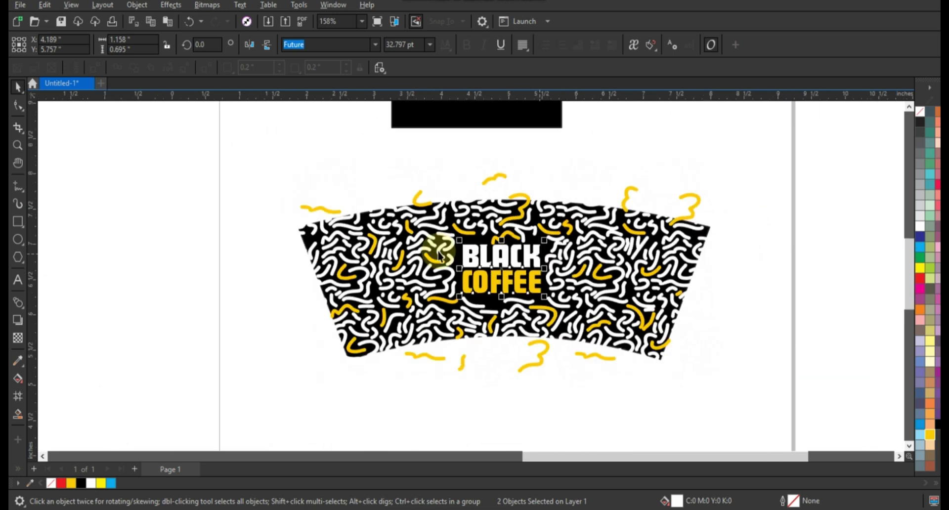
- PowerClip all the artwork inside the cup shape and remove its outline
{"action": "left_click_drag", "start_coordinate": [240, 128], "coordinate": [690, 366]}
{"action": "left_click_drag", "start_coordinate": [769, 399], "coordinate": [770, 399]}
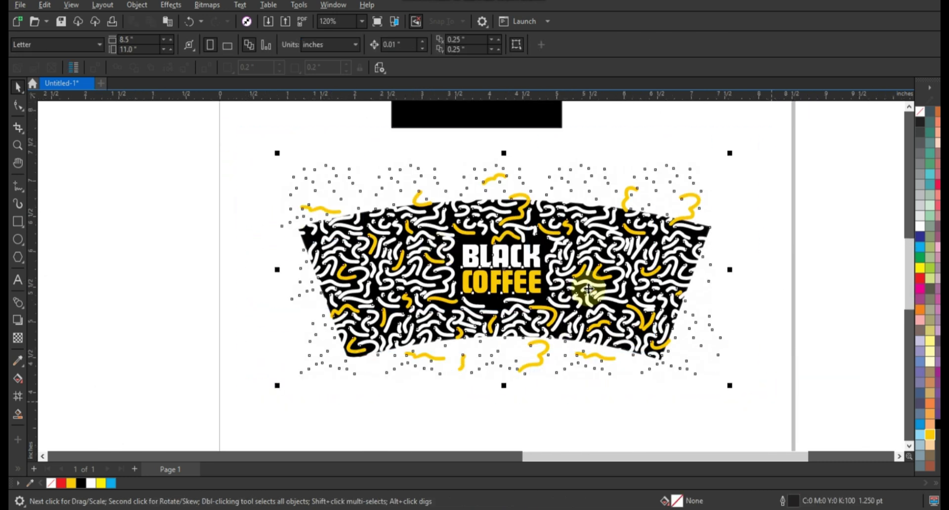
{"action": "left_click", "coordinate": [542, 242]}
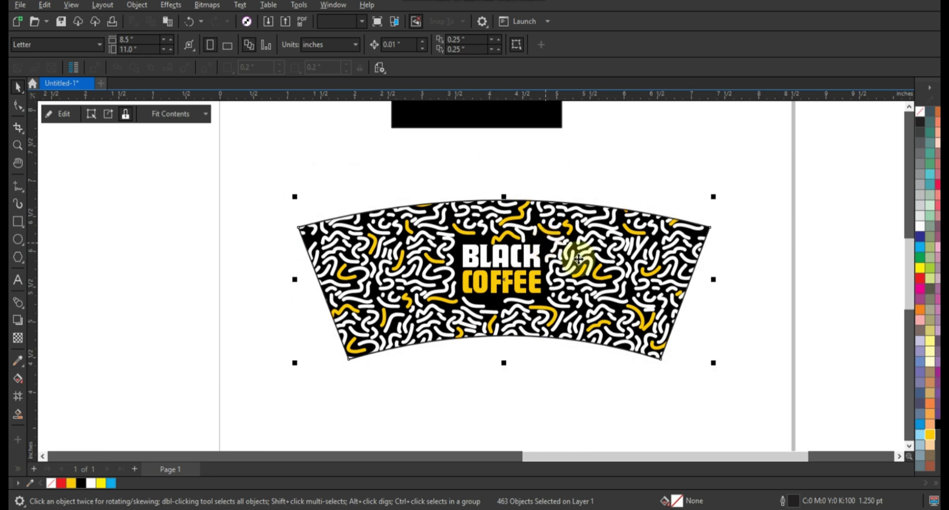
{"action": "right_click", "coordinate": [903, 120]}
{"action": "left_click", "coordinate": [856, 132]}
{"action": "left_click", "coordinate": [837, 169]}
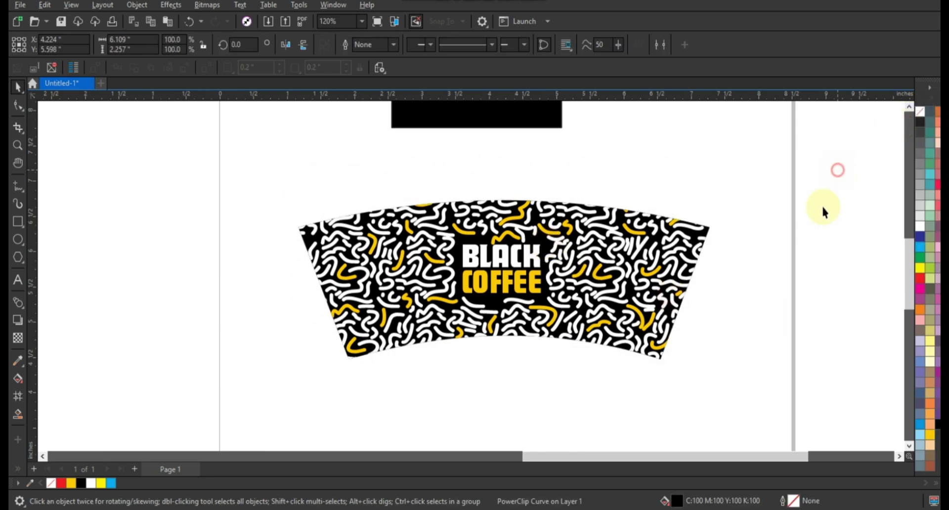
- Zoom to fit the clipped cup wrap and view it in full-screen preview
{"action": "left_click", "coordinate": [689, 268]}
{"action": "scroll", "coordinate": [692, 277], "scroll_direction": "down", "scroll_amount": 2}
{"action": "scroll", "coordinate": [697, 287], "scroll_direction": "down", "scroll_amount": 1}
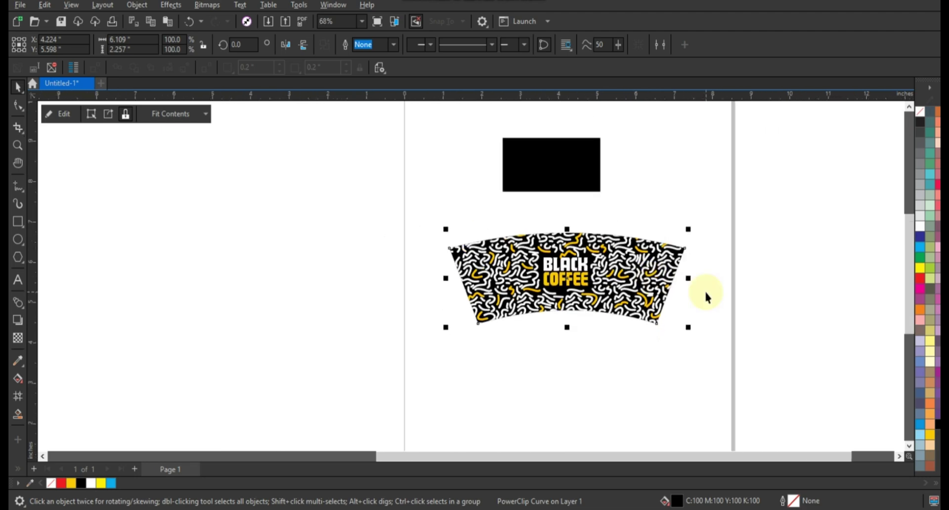
{"action": "key", "text": "shift+F2"}
{"action": "key", "text": "F9"}
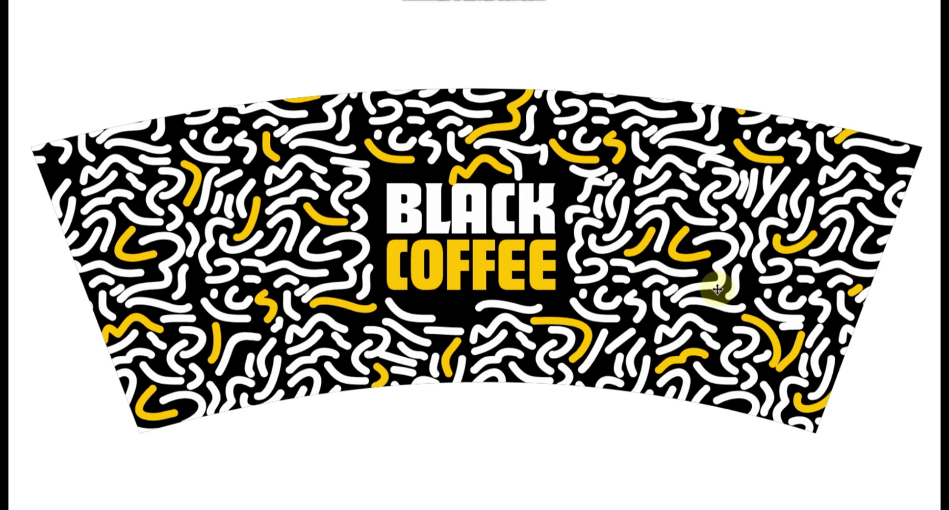
{"action": "key", "text": "Escape"}
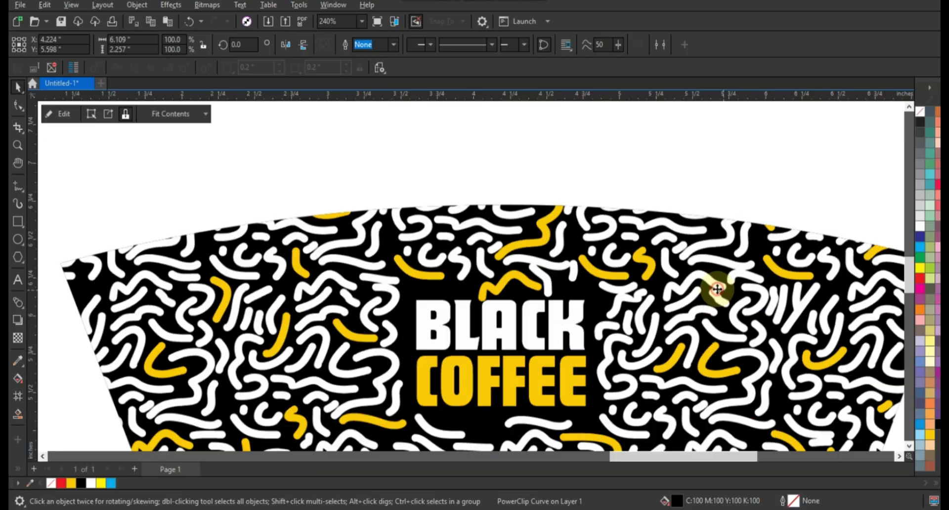